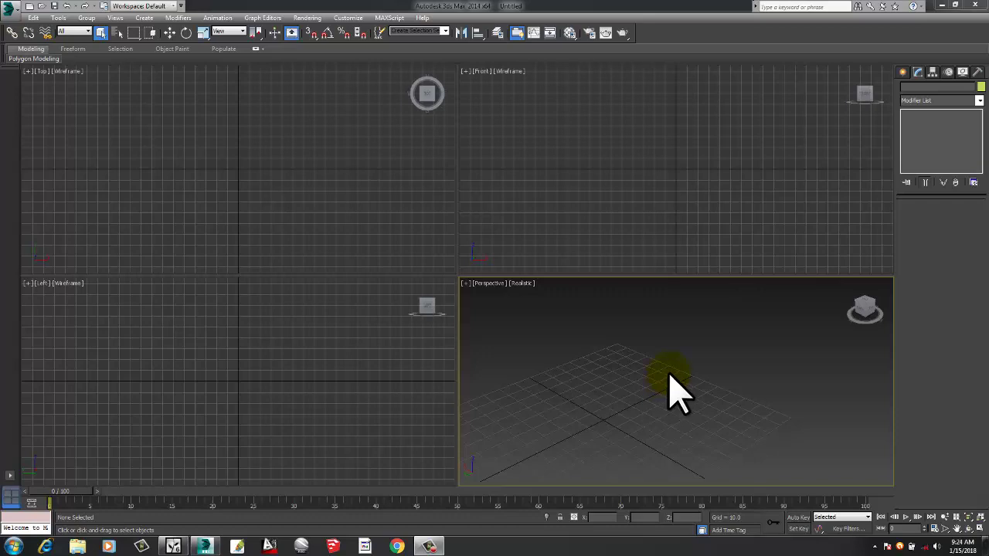
Create a box about 63 long, 97 wide and 52 high on the grid in the perspective viewport
{"action": "left_click", "coordinate": [902, 71]}
{"action": "left_click", "coordinate": [920, 138]}
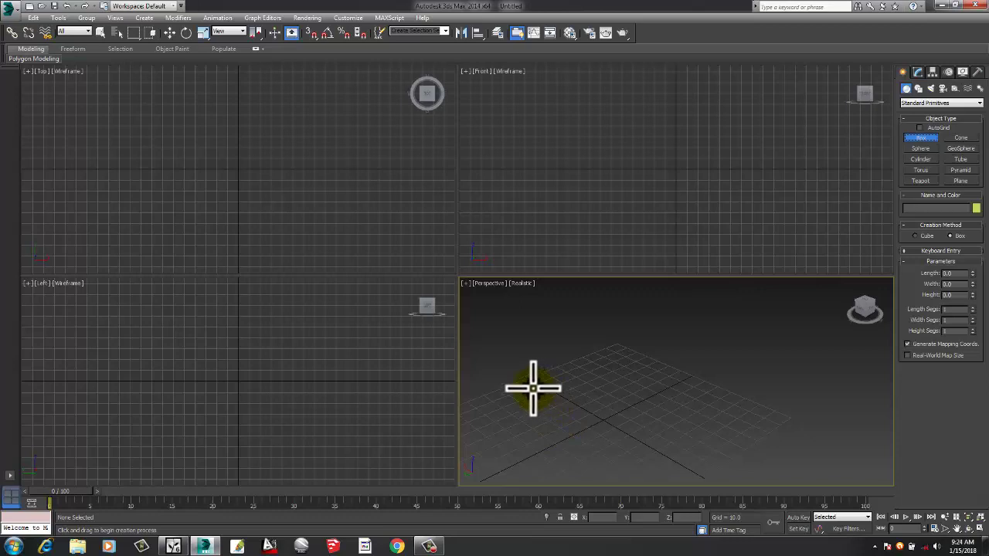
{"action": "left_click_drag", "start_coordinate": [532, 387], "coordinate": [730, 407]}
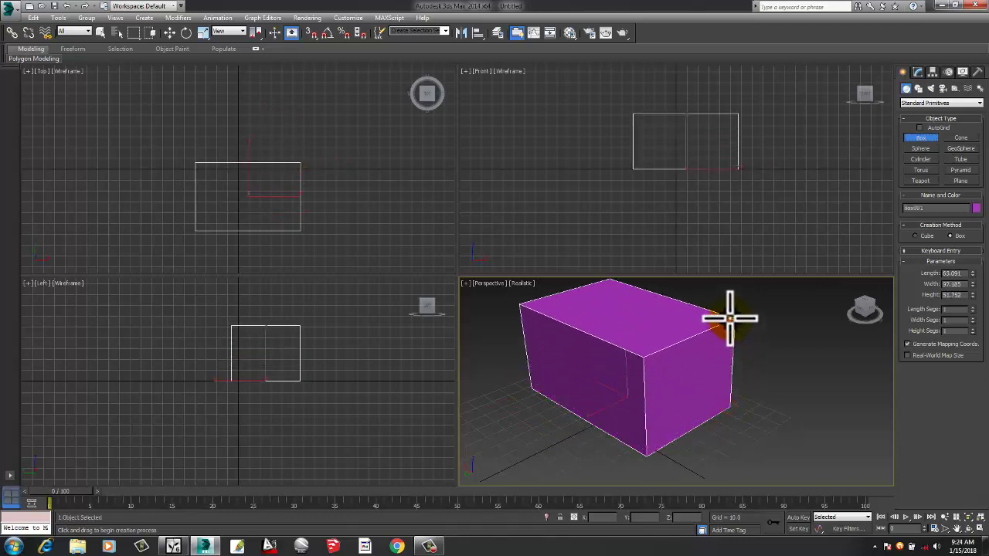
{"action": "left_click", "coordinate": [726, 325]}
{"action": "middle_click_drag", "start_coordinate": [579, 382], "coordinate": [596, 397]}
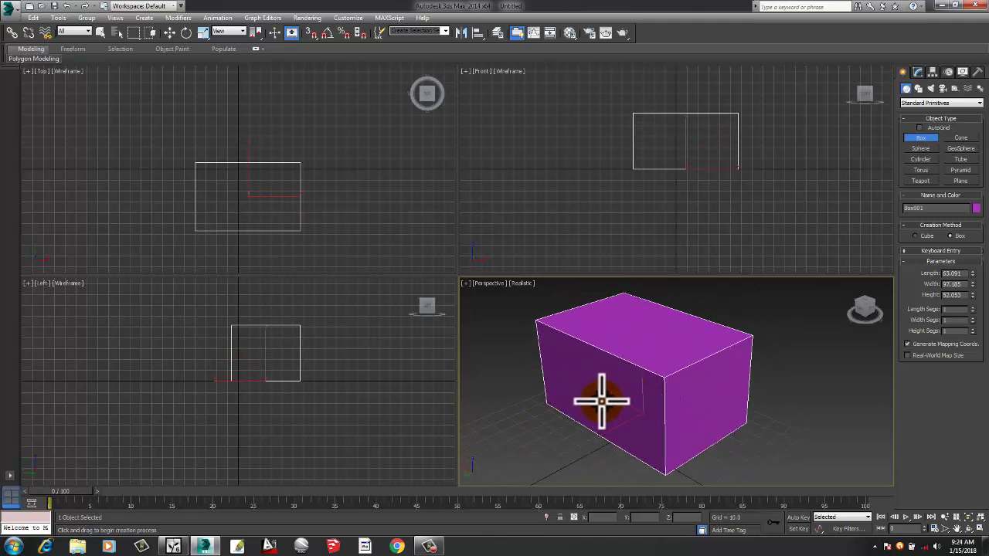
End box creation and convert the box to an Editable Poly
{"action": "right_click", "coordinate": [619, 364]}
{"action": "right_click", "coordinate": [623, 364]}
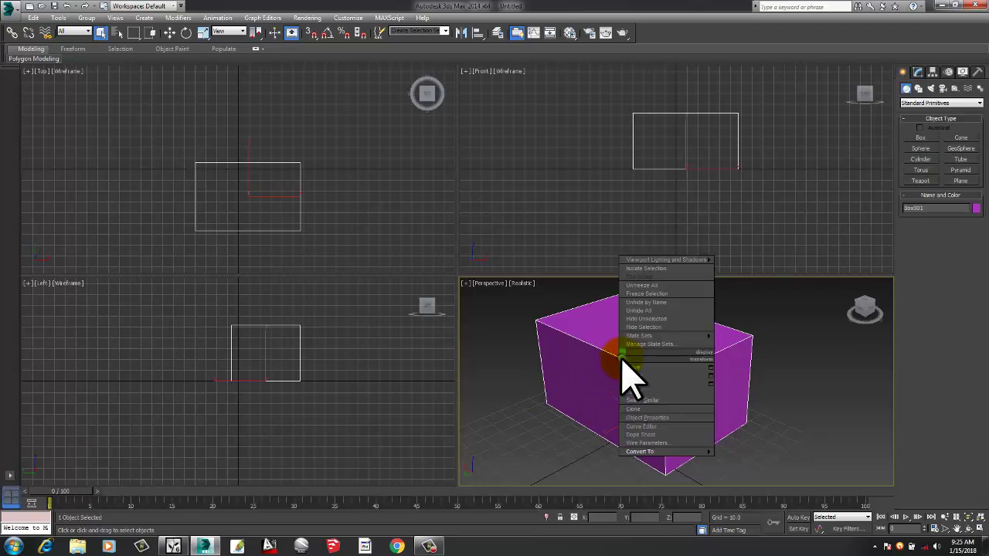
{"action": "mouse_move", "coordinate": [668, 451]}
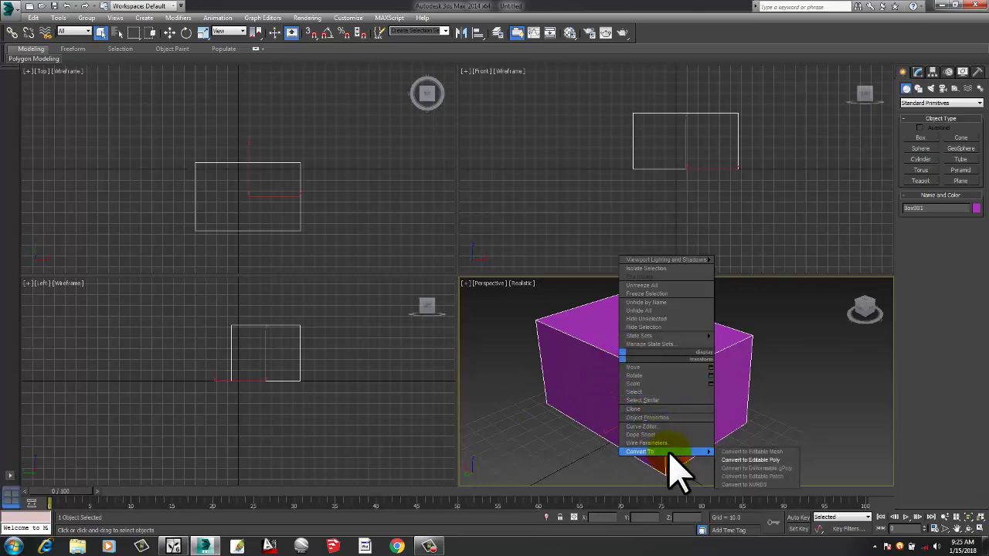
{"action": "left_click", "coordinate": [742, 461]}
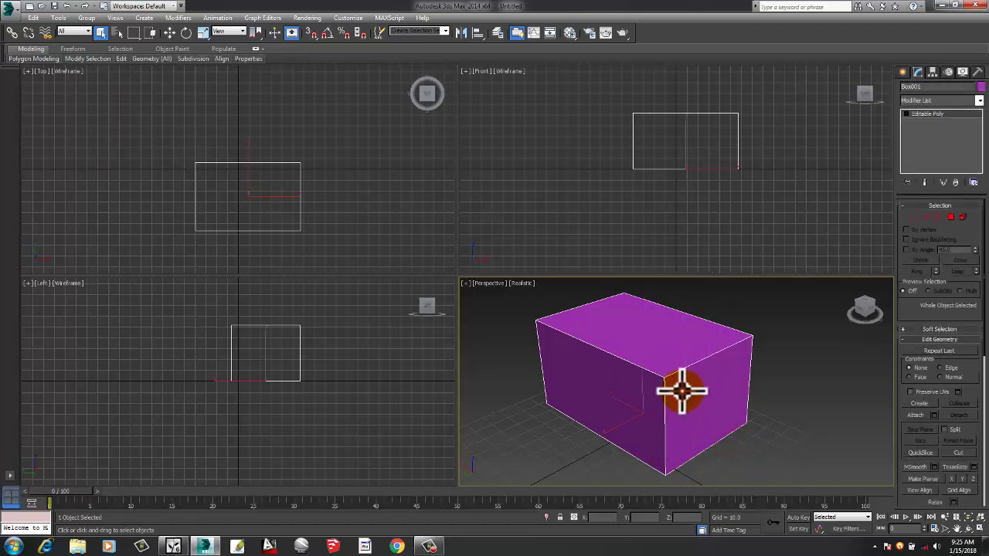
Select the box's near end face as a polygon and assign it the 01 - Default material from the Material Editor
{"action": "left_click", "coordinate": [951, 217]}
{"action": "left_click", "coordinate": [704, 391]}
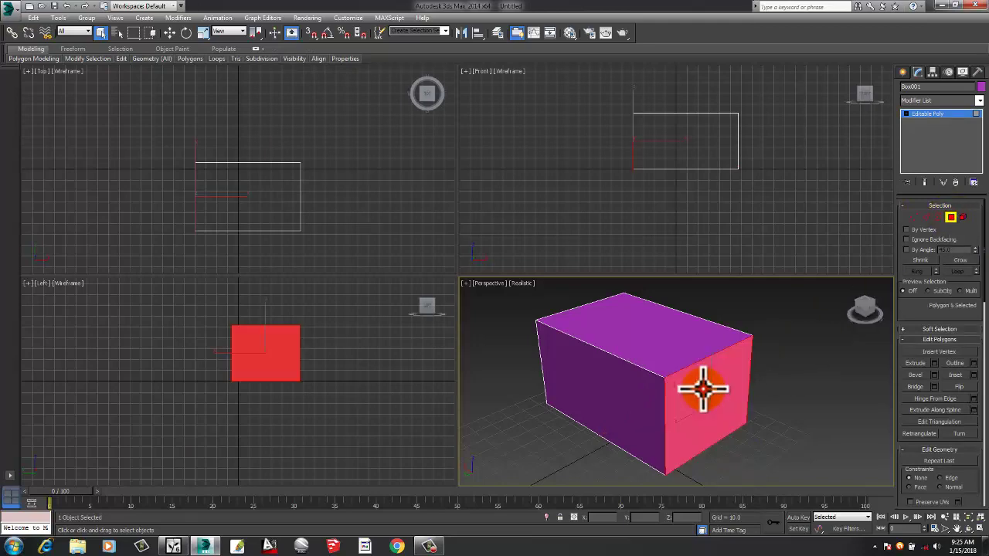
{"action": "key", "text": "m"}
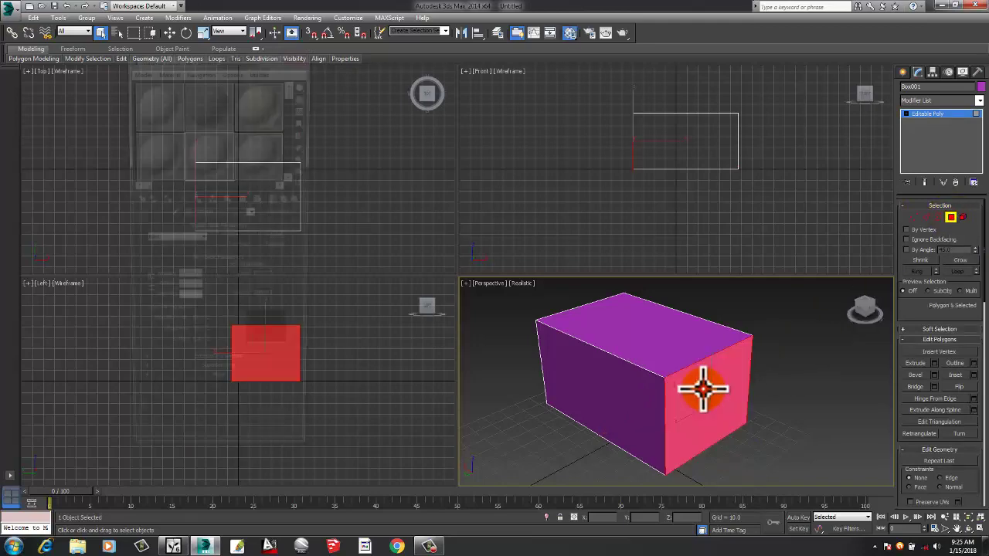
{"action": "left_click", "coordinate": [154, 108]}
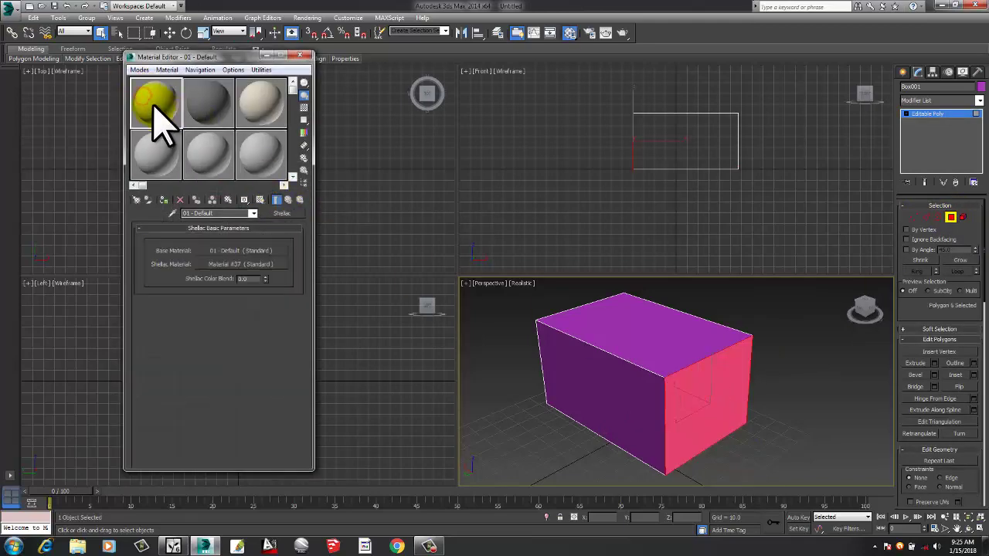
{"action": "left_click_drag", "start_coordinate": [158, 124], "coordinate": [701, 389]}
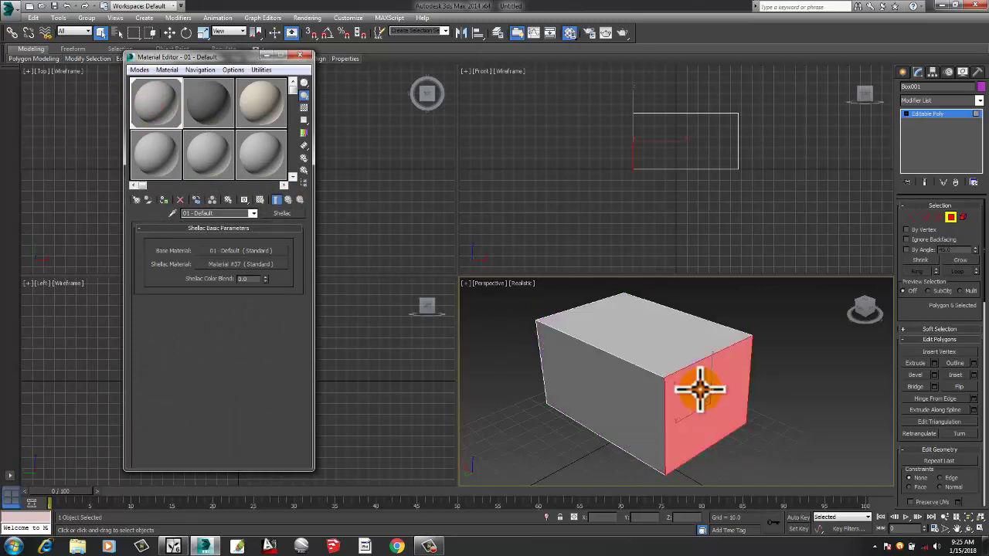
Assign the dark grey material to the box's front long face and the beige material to its top face
{"action": "left_click", "coordinate": [619, 395]}
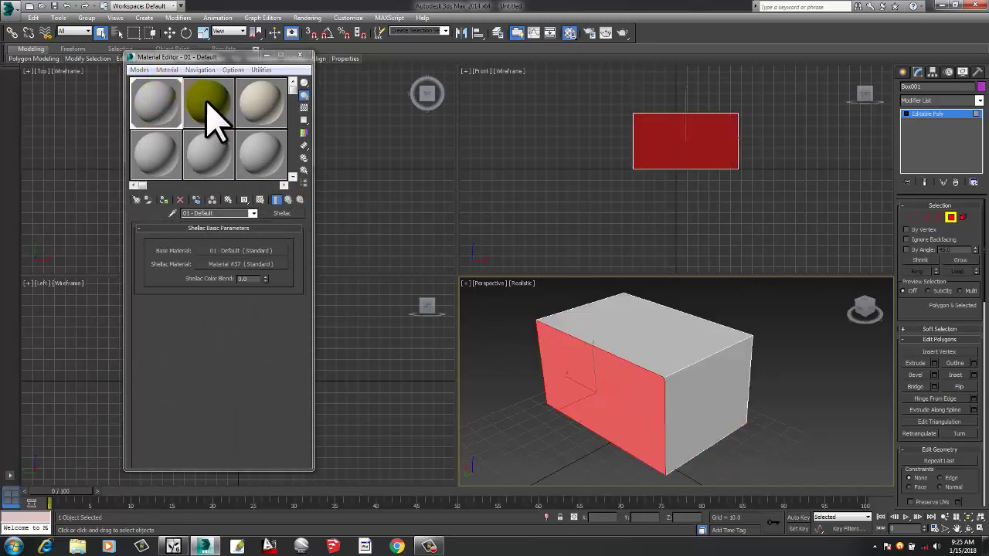
{"action": "left_click_drag", "start_coordinate": [208, 116], "coordinate": [626, 384]}
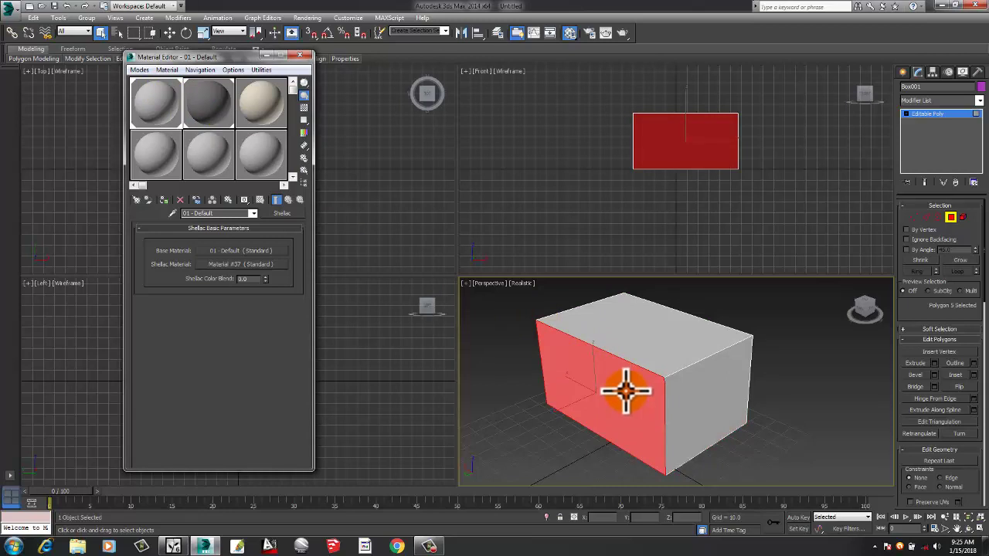
{"action": "left_click", "coordinate": [651, 336]}
{"action": "left_click_drag", "start_coordinate": [222, 140], "coordinate": [661, 334]}
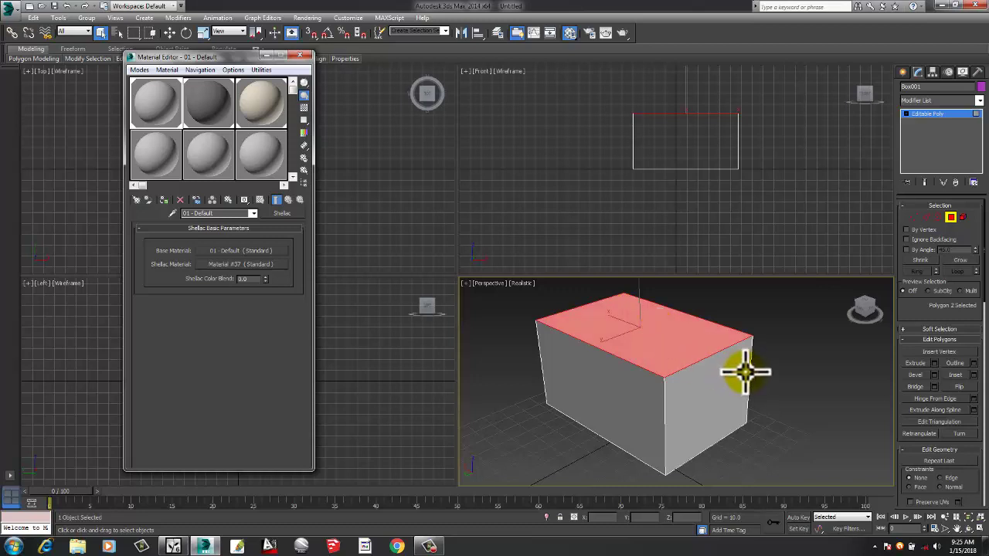
Assign plain grey sample materials to the box's opposite long face and its adjoining end face
{"action": "middle_click_drag", "start_coordinate": [744, 371], "coordinate": [683, 394]}
{"action": "middle_click_drag", "start_coordinate": [721, 425], "coordinate": [598, 396], "text": "alt"}
{"action": "left_click", "coordinate": [597, 396]}
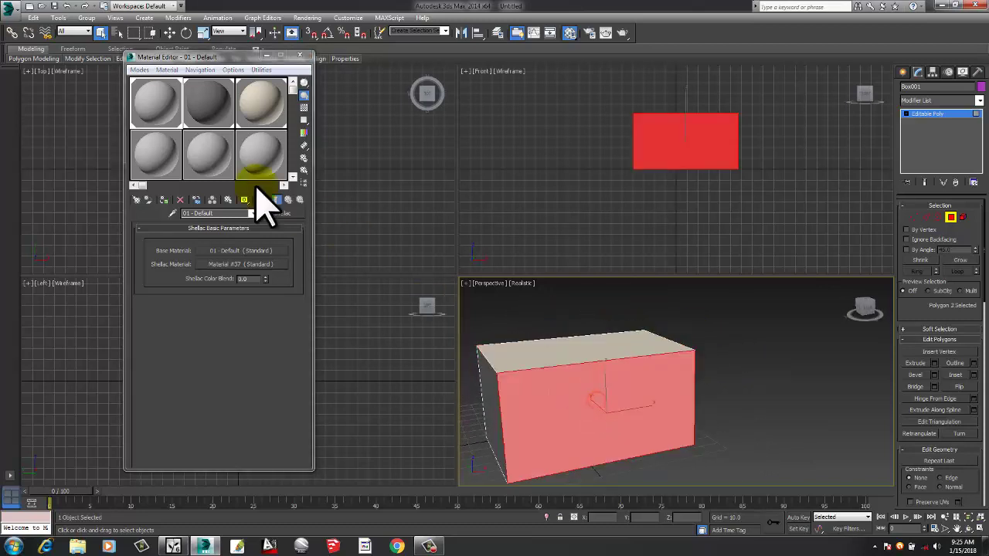
{"action": "left_click_drag", "start_coordinate": [147, 148], "coordinate": [486, 410]}
{"action": "middle_click_drag", "start_coordinate": [486, 410], "coordinate": [580, 412]}
{"action": "left_click", "coordinate": [572, 418]}
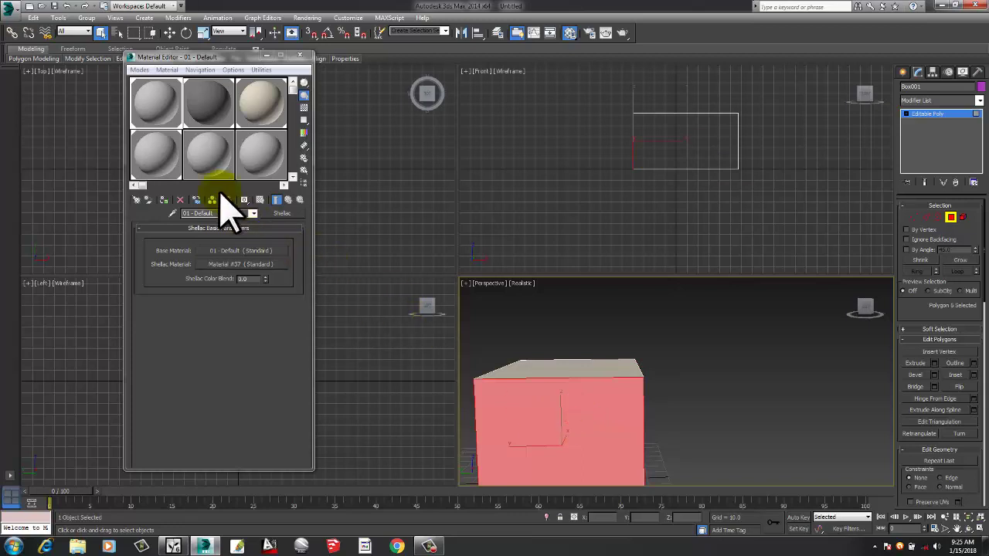
{"action": "left_click_drag", "start_coordinate": [164, 152], "coordinate": [564, 413]}
Select the remaining end face of the box and assign it the 09 - Default material
{"action": "middle_click_drag", "start_coordinate": [651, 409], "coordinate": [699, 379]}
{"action": "middle_click_drag", "start_coordinate": [711, 417], "coordinate": [667, 398], "text": "alt"}
{"action": "left_click", "coordinate": [724, 382]}
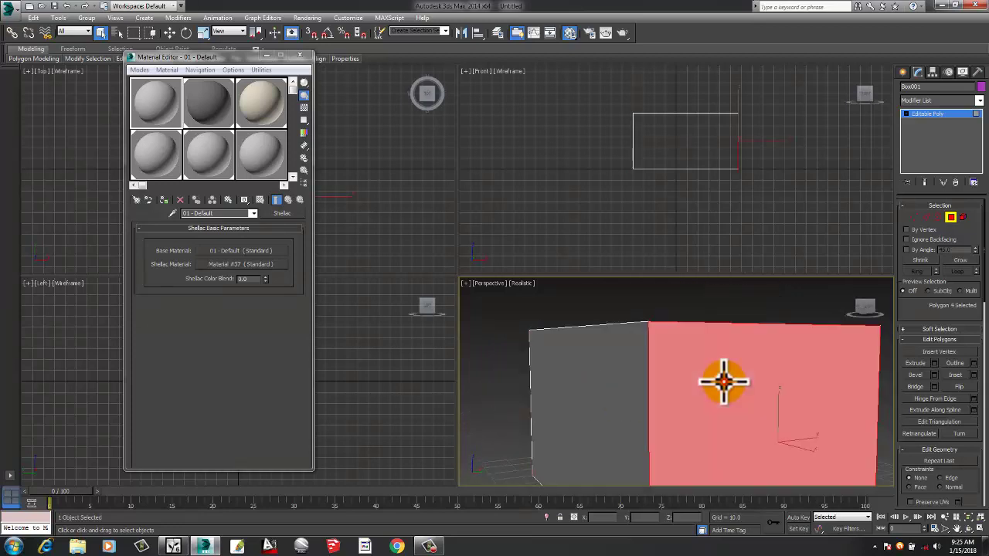
{"action": "left_click", "coordinate": [253, 158]}
{"action": "left_click_drag", "start_coordinate": [255, 153], "coordinate": [719, 390]}
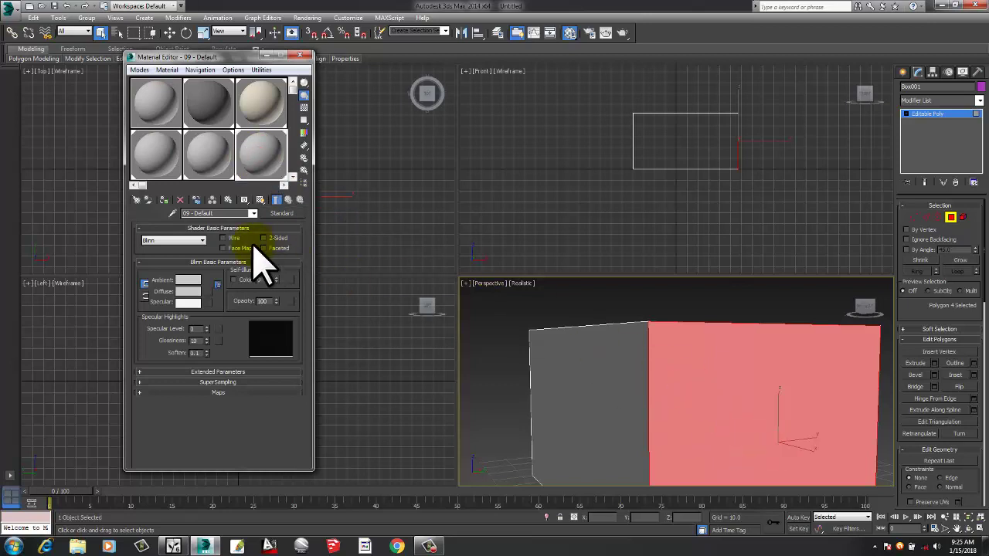
Set the diffuse colour of the 09 - Default material to light purple and close the Material Editor
{"action": "left_click", "coordinate": [191, 292]}
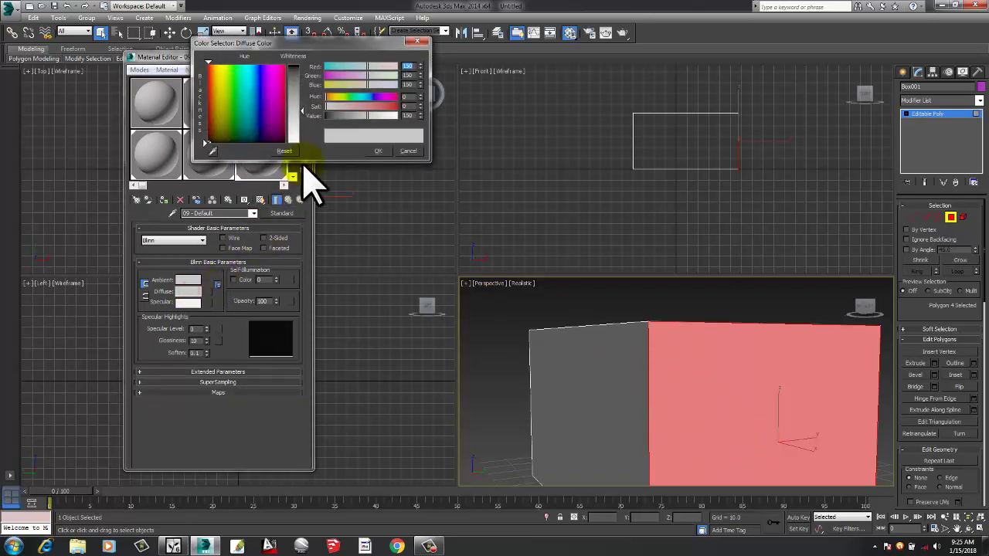
{"action": "left_click", "coordinate": [269, 101]}
{"action": "left_click", "coordinate": [380, 151]}
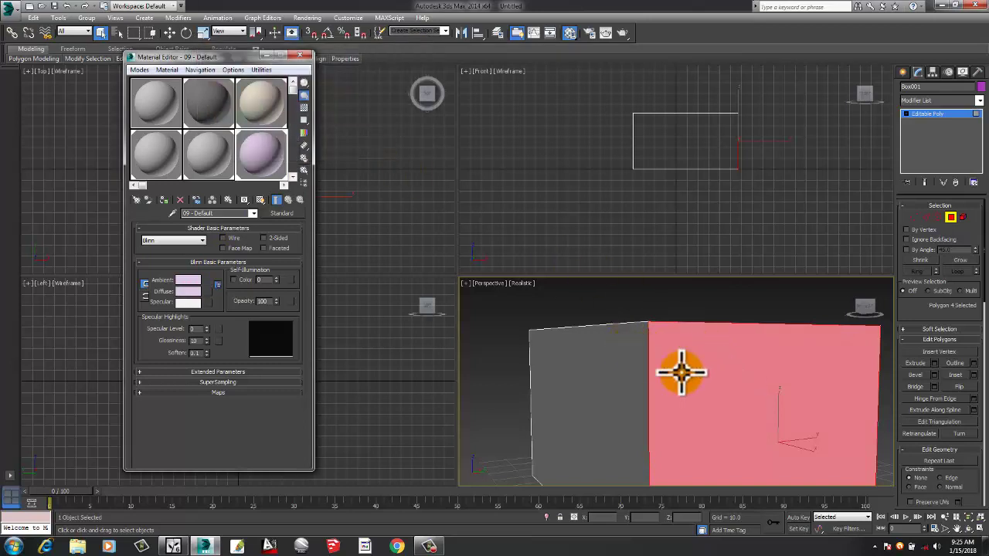
{"action": "middle_click_drag", "start_coordinate": [678, 369], "coordinate": [673, 398]}
{"action": "scroll", "coordinate": [646, 347], "scroll_direction": "down", "scroll_amount": 5}
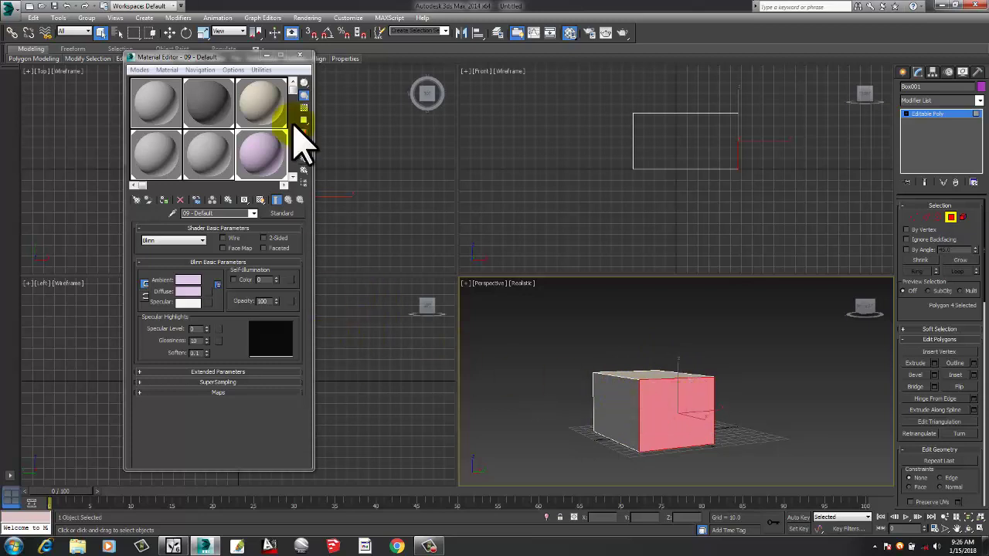
{"action": "left_click", "coordinate": [299, 54]}
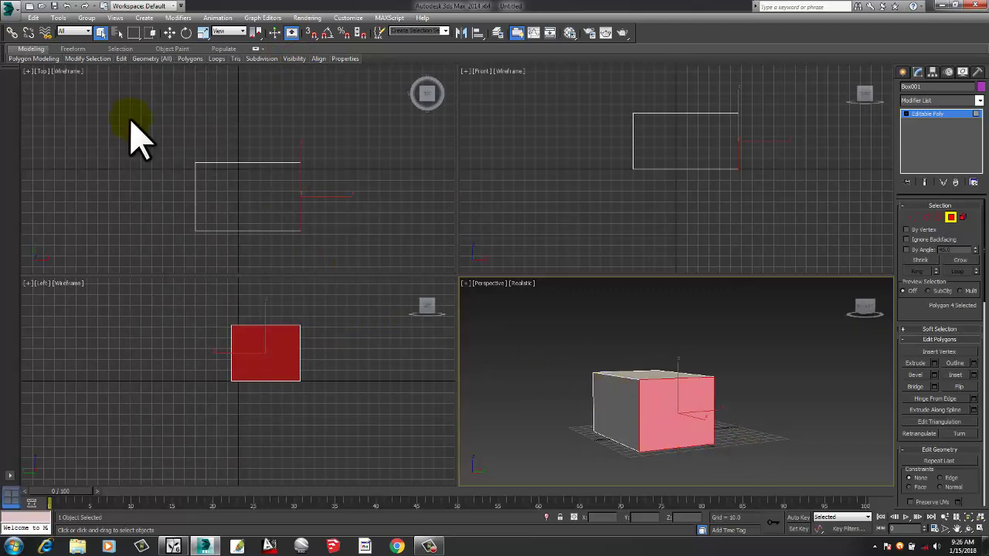
Export the scene to the Desktop as an Autodesk Collada (*.DAE) file named box, keeping the default export options
{"action": "left_click", "coordinate": [13, 10]}
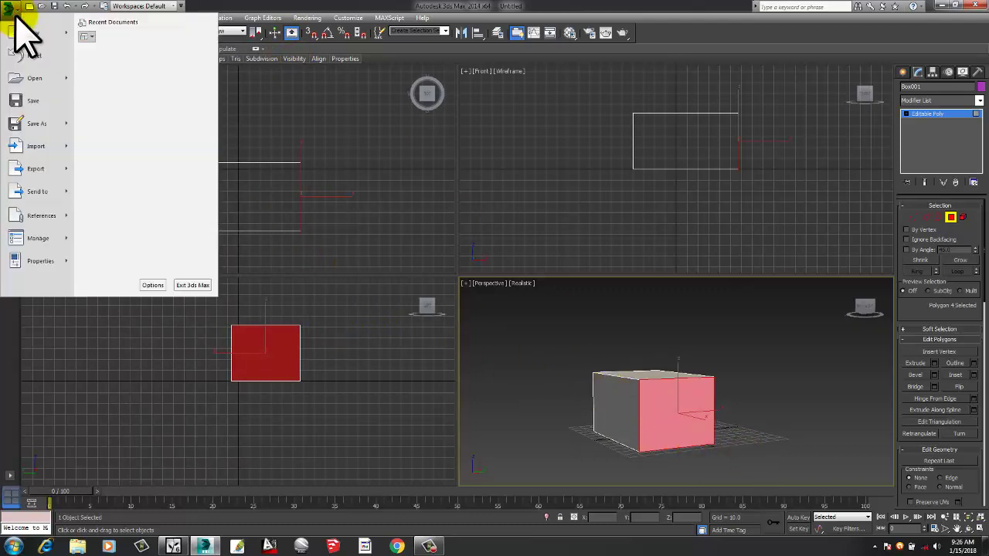
{"action": "mouse_move", "coordinate": [65, 169]}
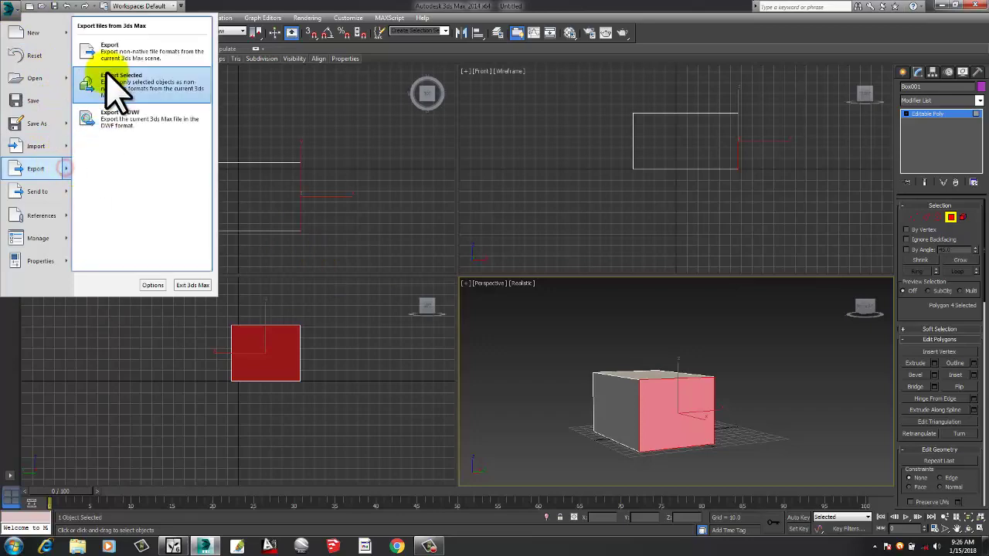
{"action": "left_click", "coordinate": [115, 47]}
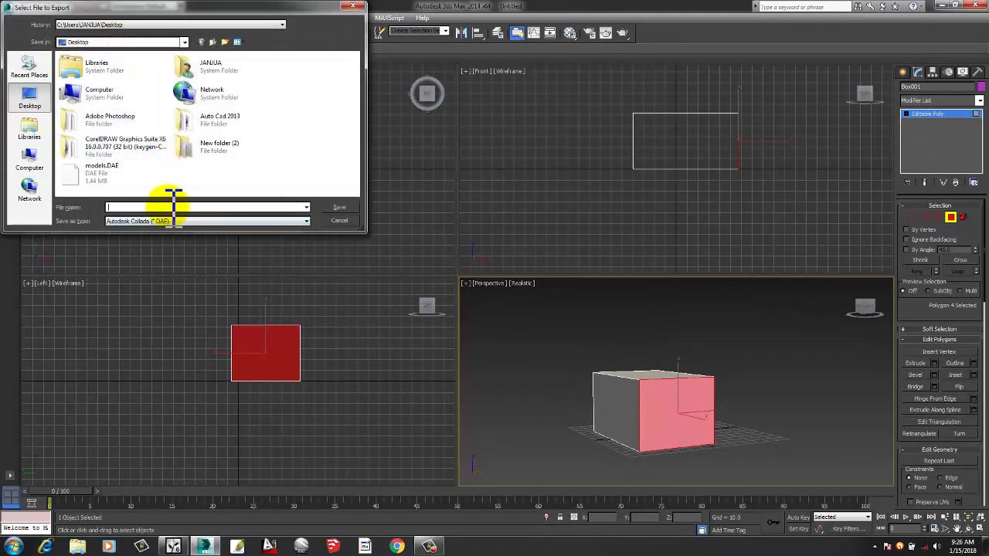
{"action": "left_click", "coordinate": [171, 222]}
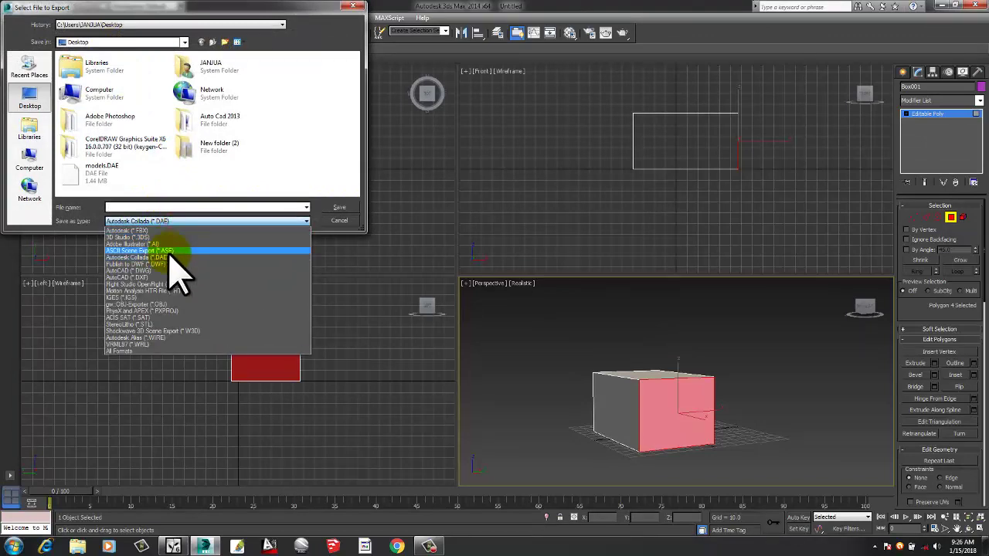
{"action": "left_click", "coordinate": [169, 258]}
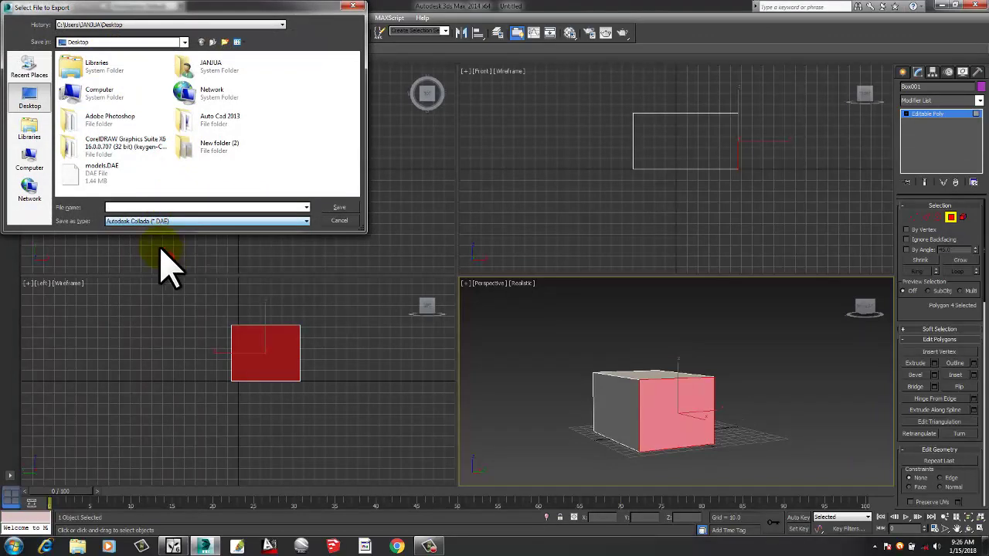
{"action": "left_click", "coordinate": [143, 208]}
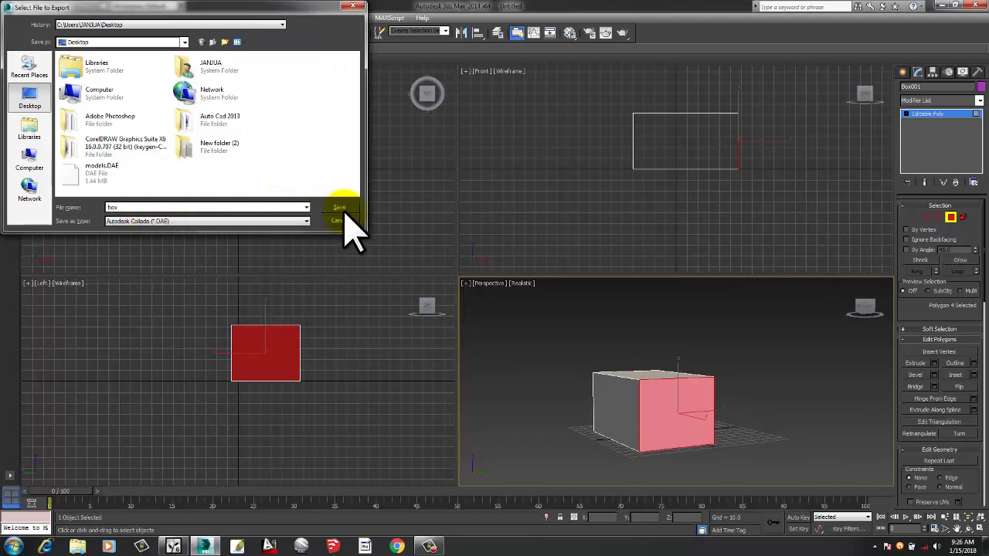
{"action": "left_click", "coordinate": [340, 209]}
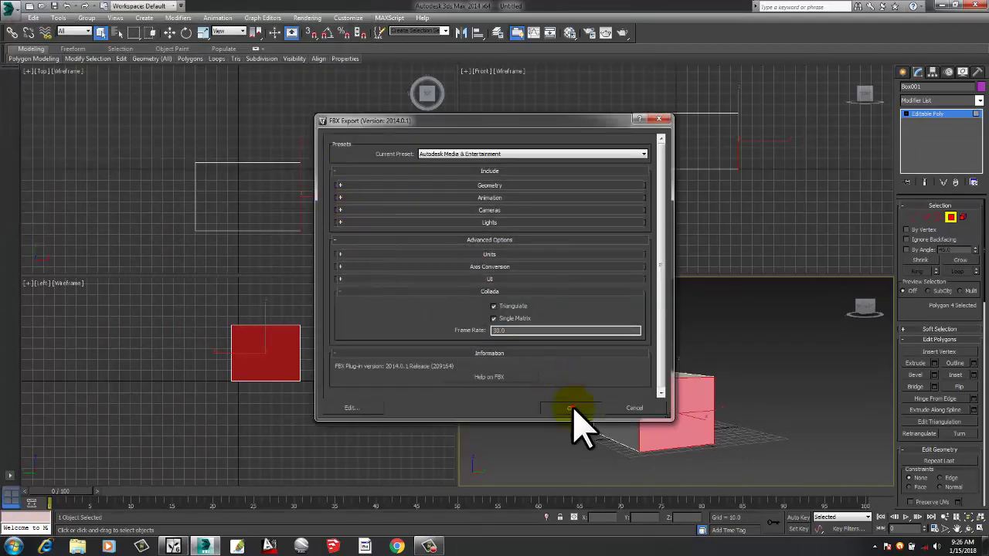
{"action": "left_click", "coordinate": [571, 409]}
{"action": "left_click", "coordinate": [653, 429]}
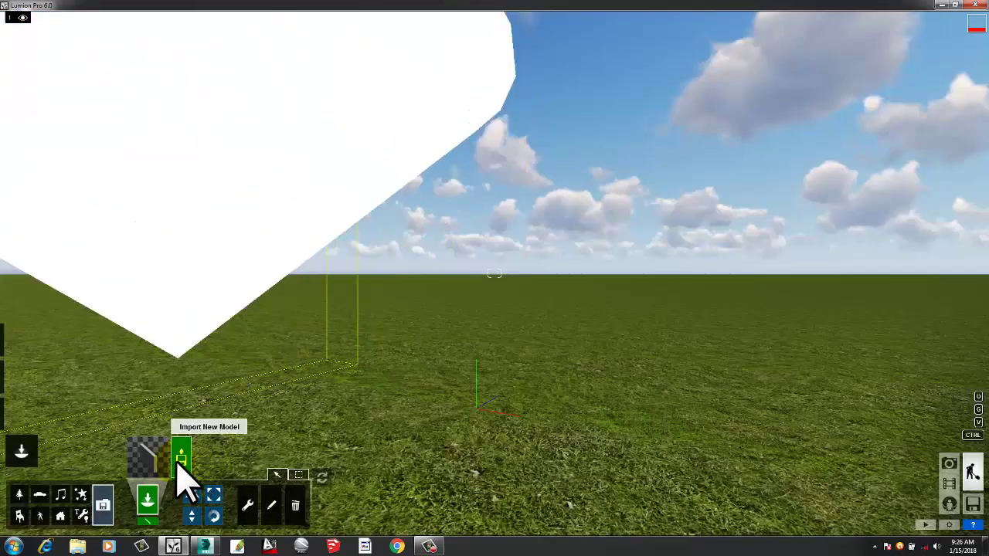
Switch to Lumion and import box.DAE from the Desktop as a new model
{"action": "left_click", "coordinate": [180, 462]}
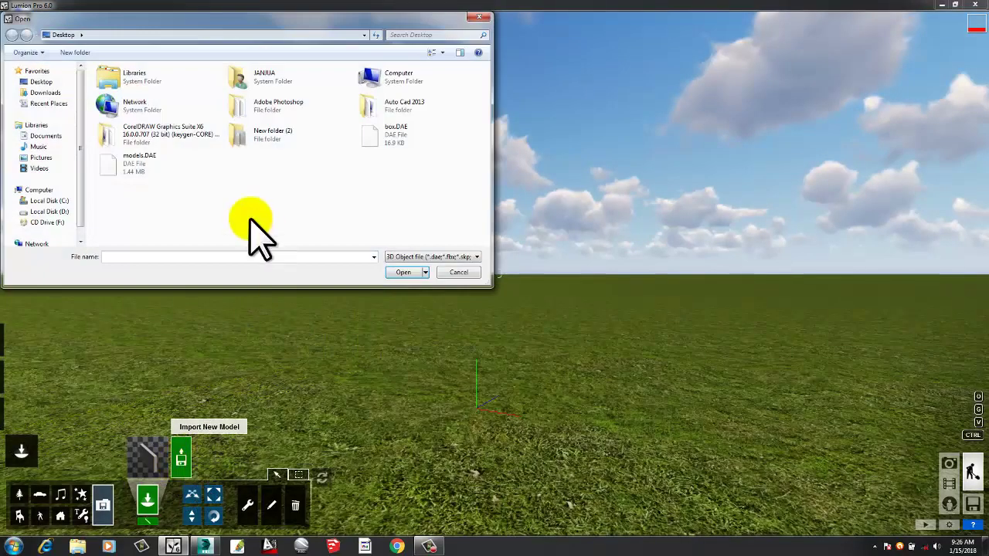
{"action": "left_click", "coordinate": [391, 137]}
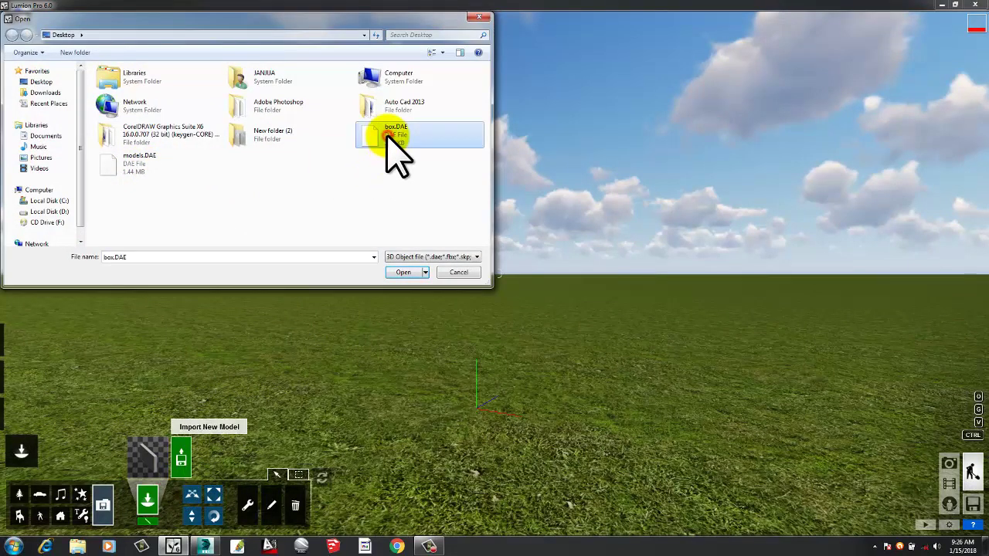
{"action": "left_click", "coordinate": [405, 274]}
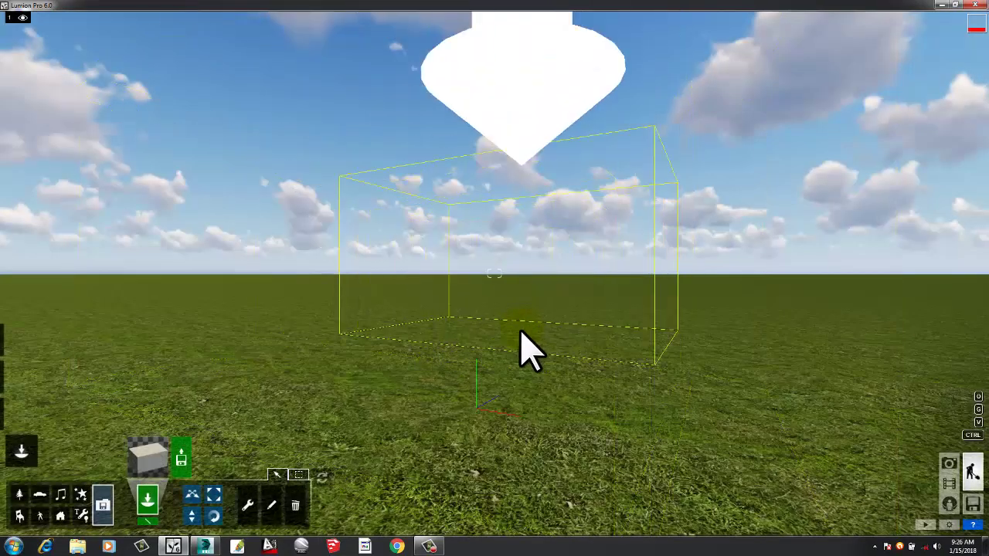
Place the imported box on the grass and raise the camera to view its coloured faces from above
{"action": "left_click", "coordinate": [520, 332]}
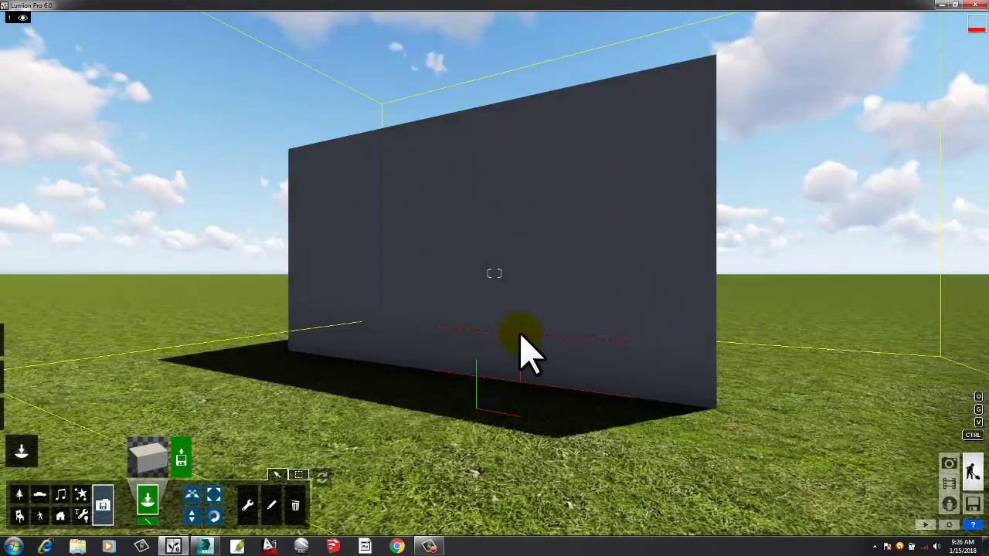
{"action": "left_click", "coordinate": [520, 333]}
{"action": "key", "text": "q"}
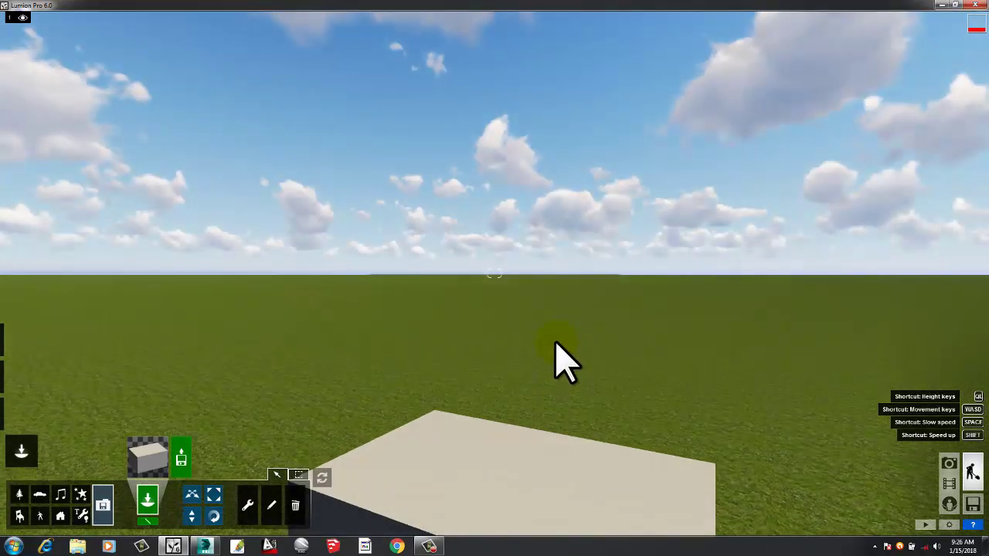
{"action": "key", "text": "e"}
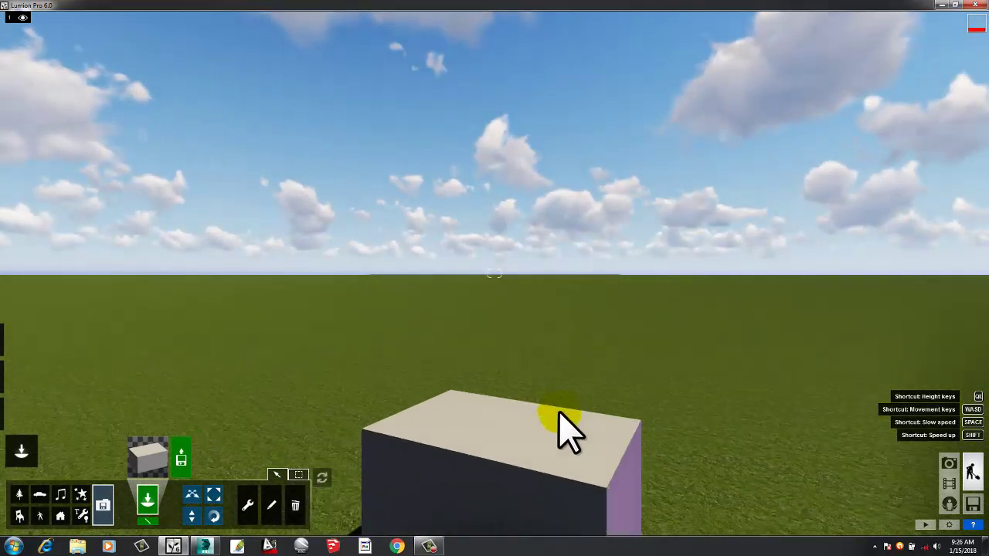
Apply the indoor Wood Floor 002 1024 material to the box's dark front face (_07 - Default) and save the change
{"action": "key", "text": "s"}
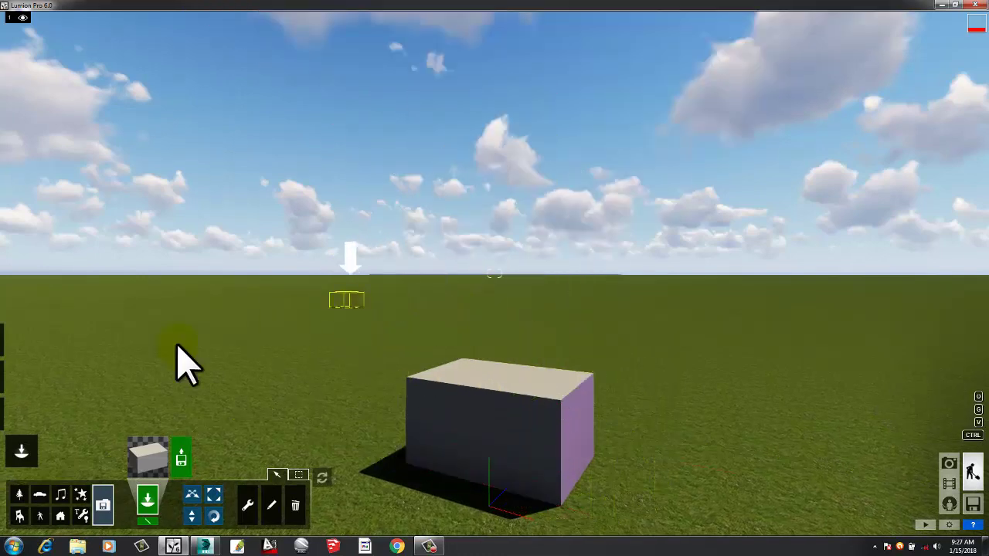
{"action": "left_click", "coordinate": [23, 415]}
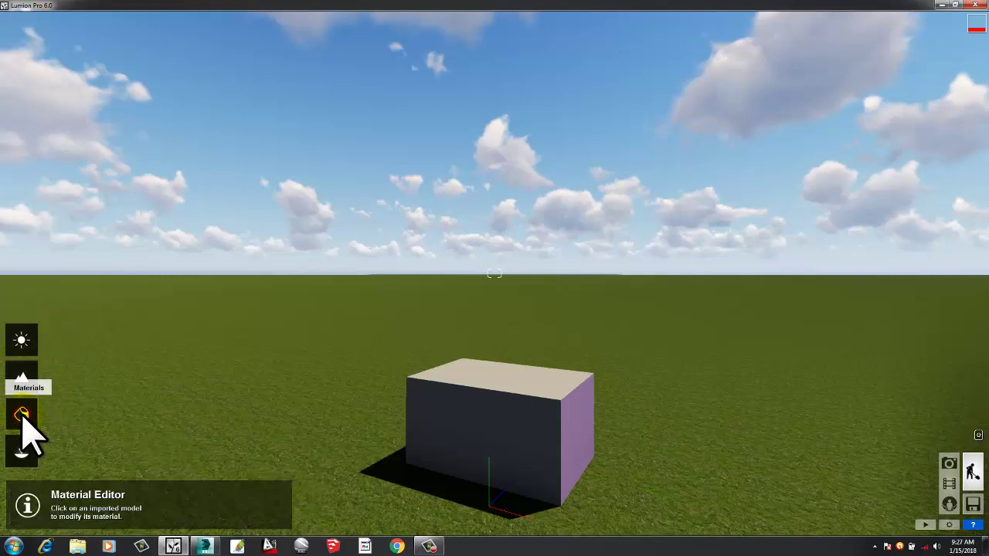
{"action": "left_click", "coordinate": [485, 433]}
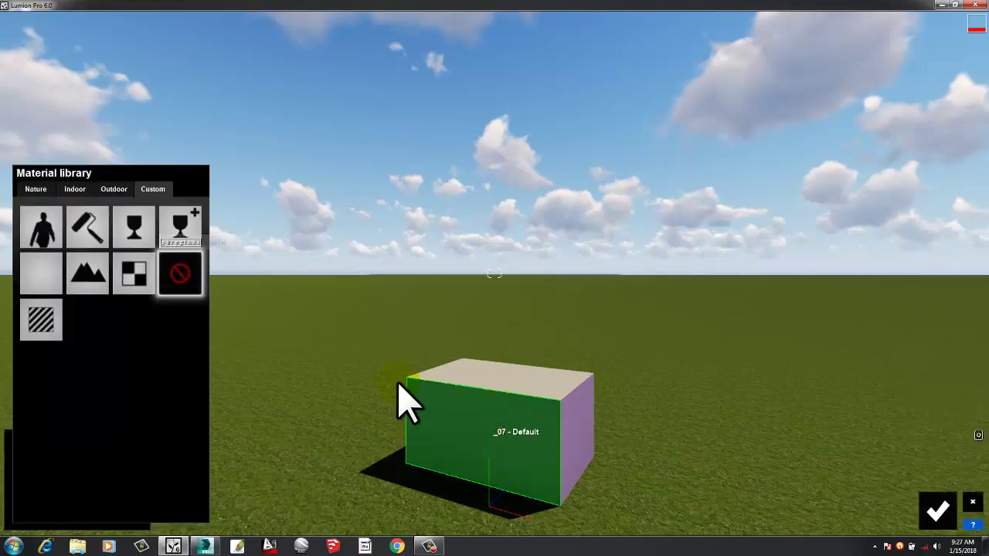
{"action": "left_click", "coordinate": [77, 189]}
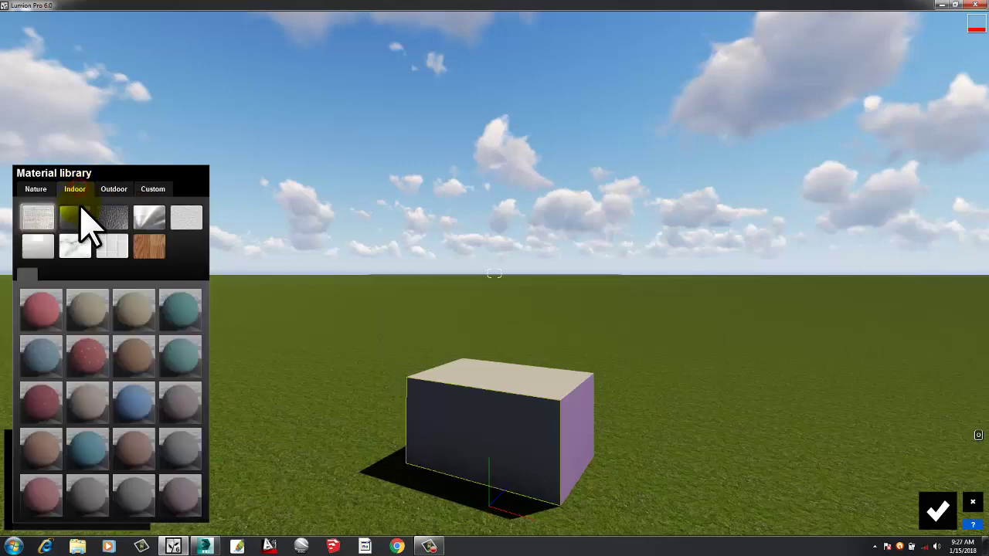
{"action": "left_click", "coordinate": [147, 245]}
{"action": "left_click", "coordinate": [85, 316]}
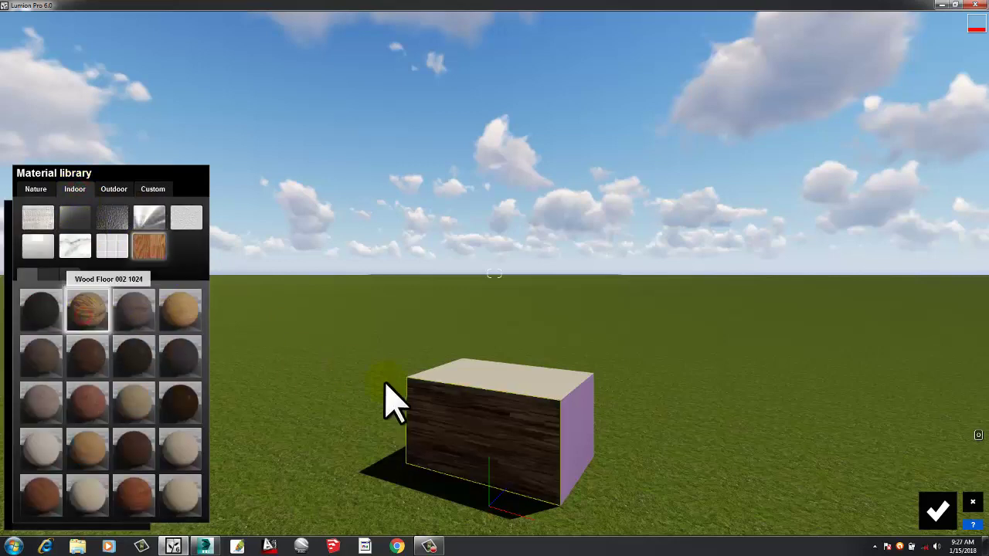
{"action": "left_click", "coordinate": [947, 517]}
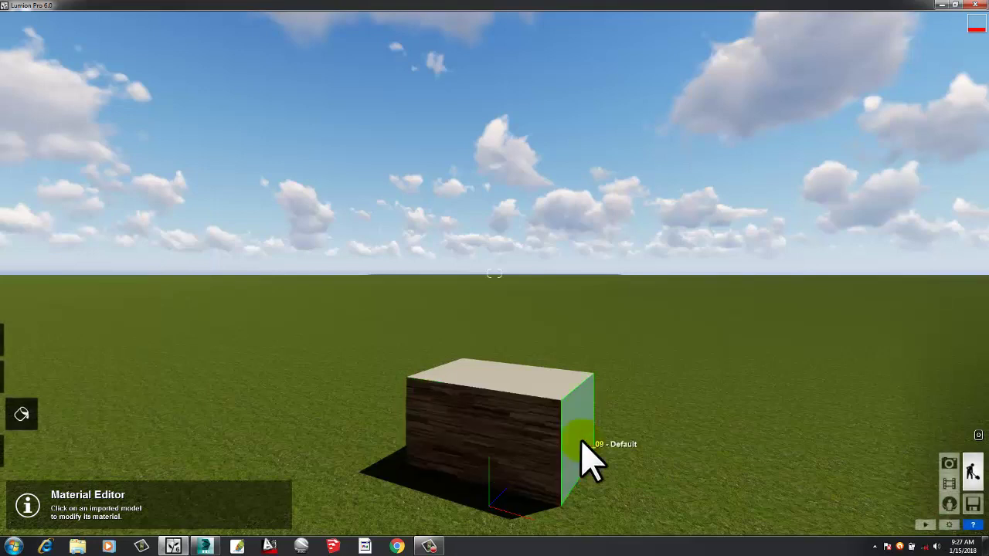
Apply the red polka-dot indoor carpet material to the box's purple side face (09 - Default) and save the change
{"action": "key", "text": "d"}
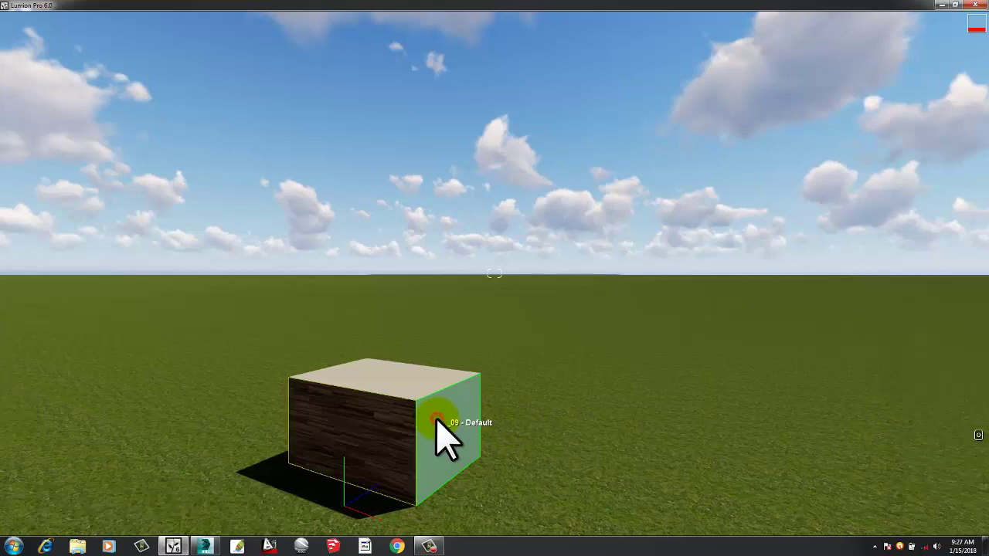
{"action": "left_click", "coordinate": [438, 424]}
{"action": "left_click", "coordinate": [75, 191]}
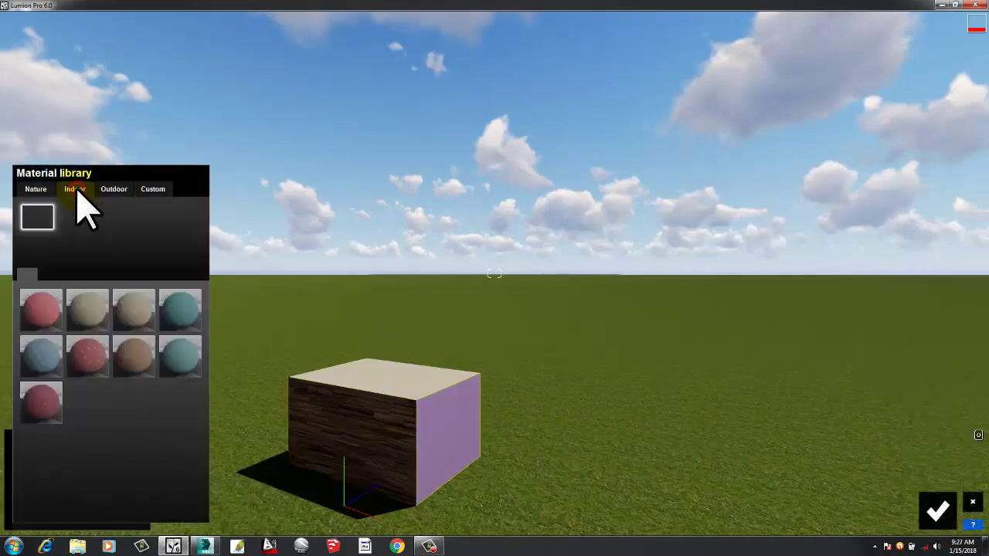
{"action": "left_click", "coordinate": [80, 362]}
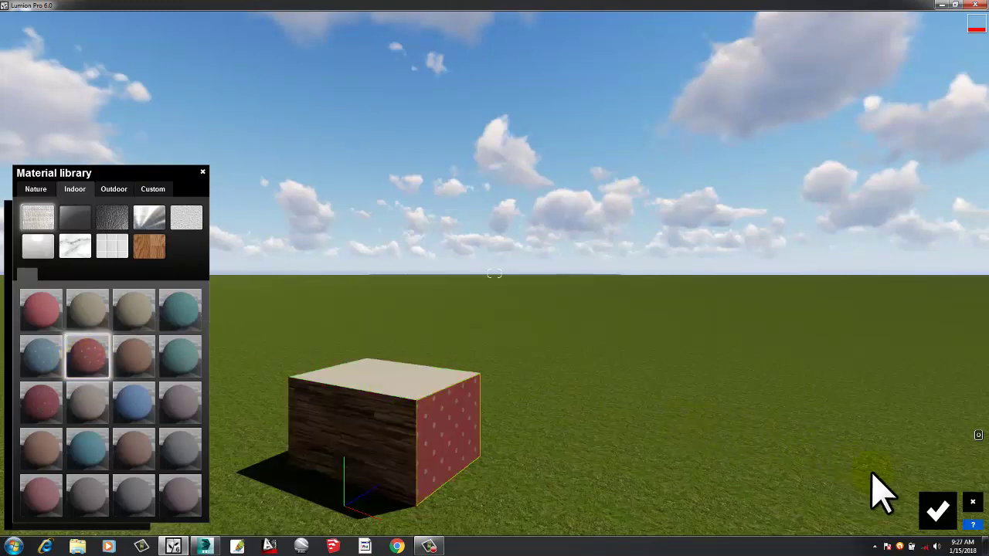
{"action": "left_click", "coordinate": [947, 516]}
{"action": "left_click", "coordinate": [931, 510]}
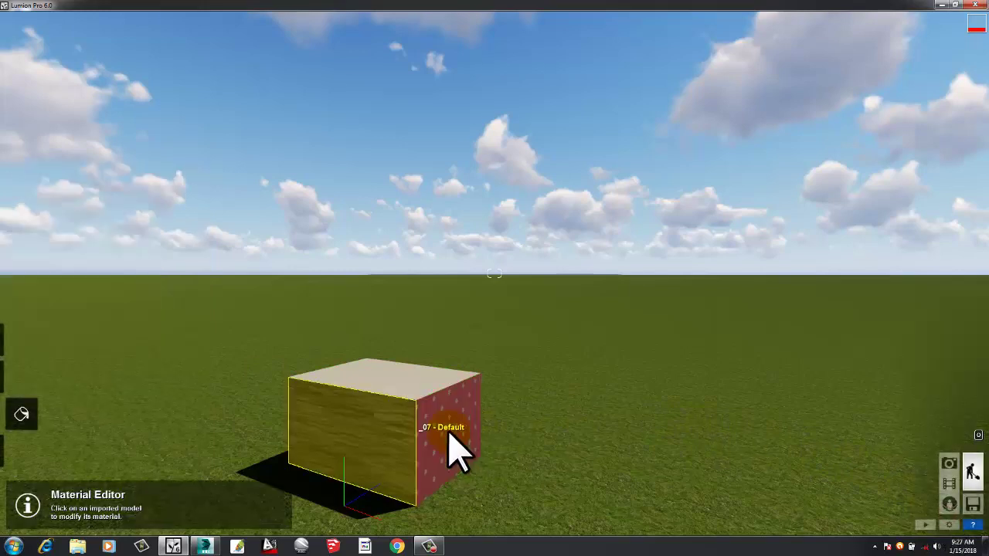
Apply a mottled white-grey indoor marble material to the box's top face (_03 - Default)
{"action": "right_click_drag", "start_coordinate": [474, 435], "coordinate": [507, 364]}
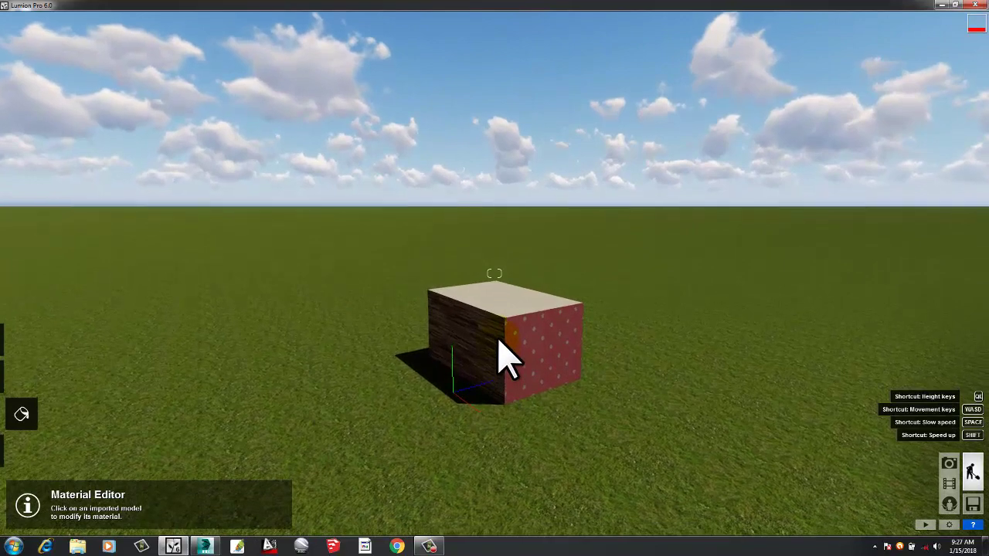
{"action": "key", "text": "w"}
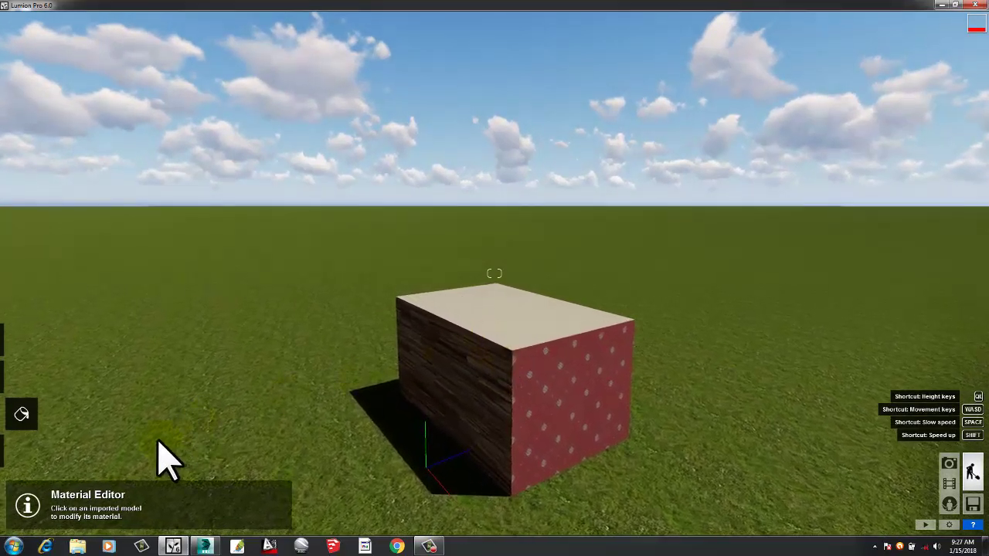
{"action": "left_click", "coordinate": [507, 326]}
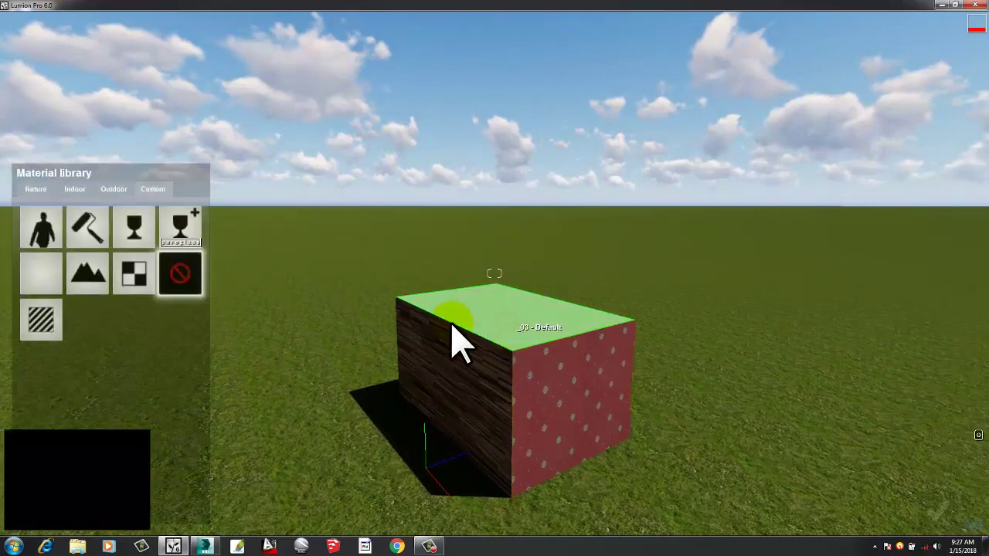
{"action": "left_click", "coordinate": [74, 190]}
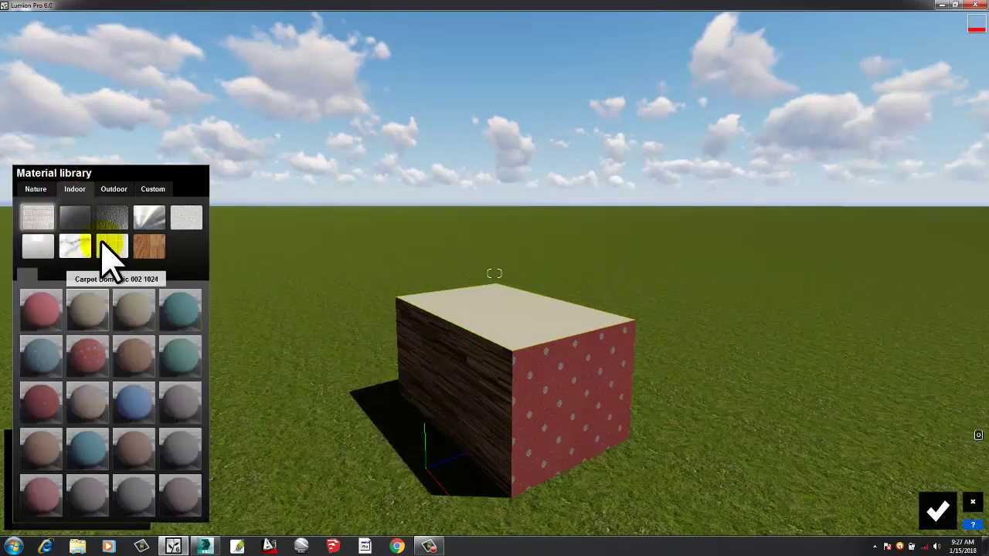
{"action": "left_click", "coordinate": [115, 220]}
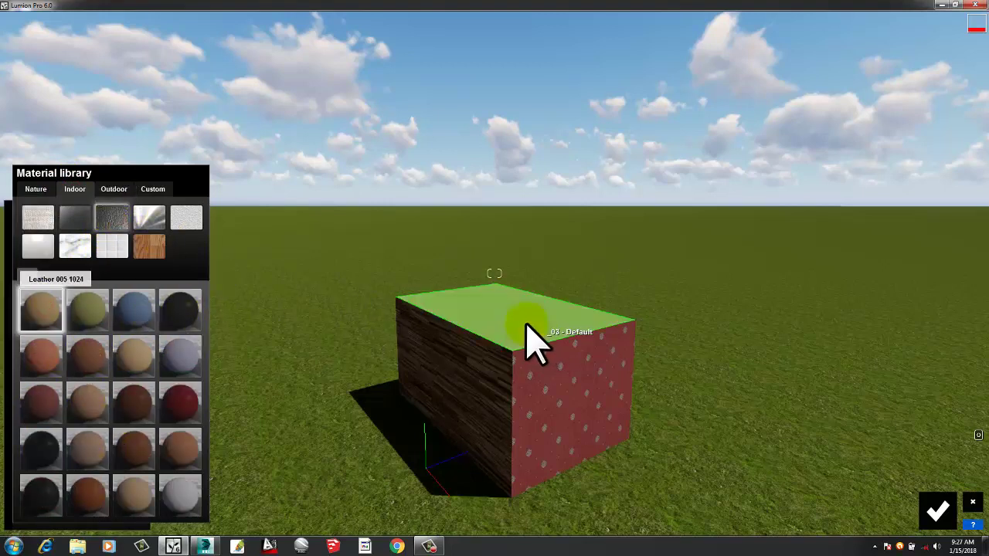
{"action": "left_click", "coordinate": [75, 247]}
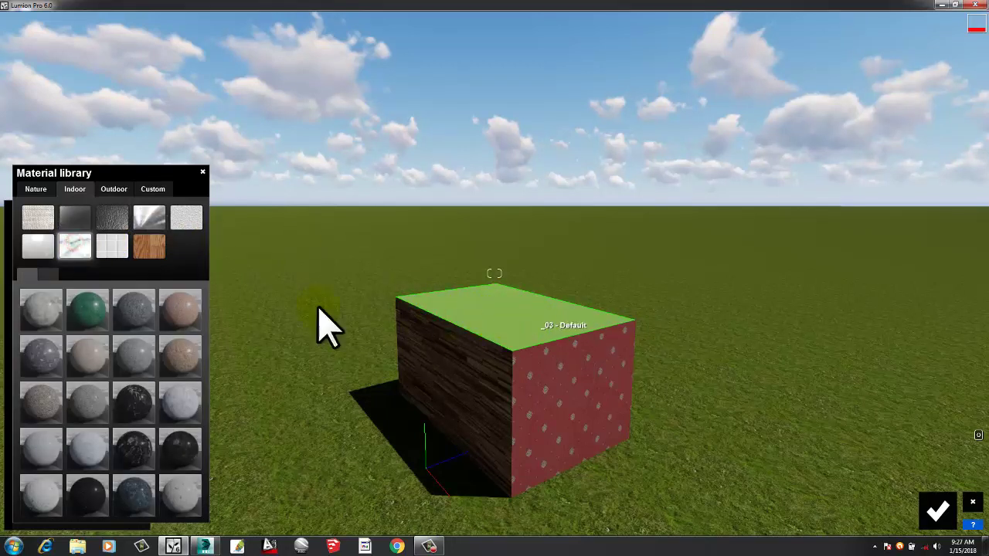
{"action": "left_click", "coordinate": [43, 313]}
{"action": "left_click", "coordinate": [503, 328]}
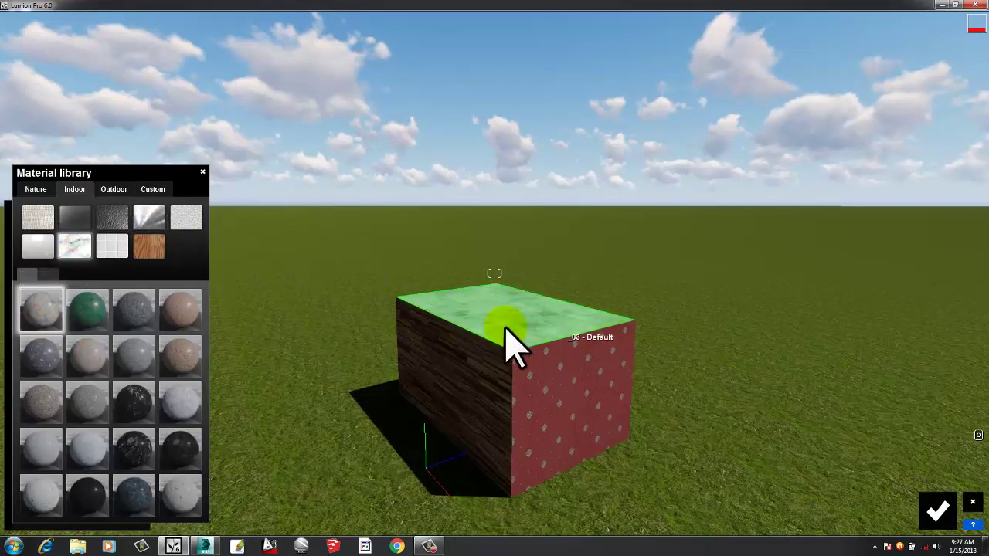
Apply the blue dotted indoor carpet material to the box's plain grey long side (_02 - Default) and save the materials
{"action": "key", "text": "d"}
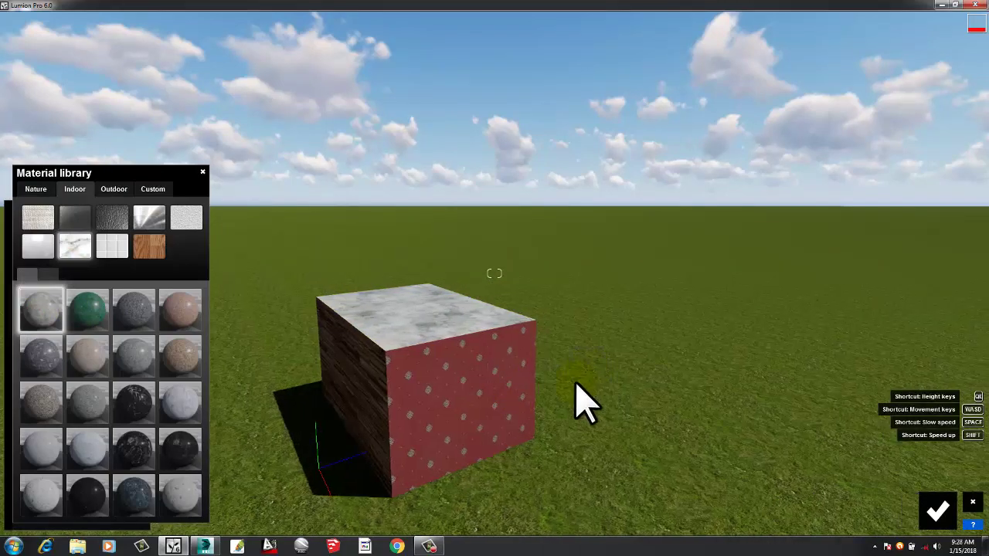
{"action": "right_click_drag", "start_coordinate": [576, 380], "coordinate": [619, 373]}
{"action": "key", "text": "d"}
{"action": "right_click_drag", "start_coordinate": [602, 322], "coordinate": [627, 286]}
{"action": "key", "text": "d"}
{"action": "key", "text": "d"}
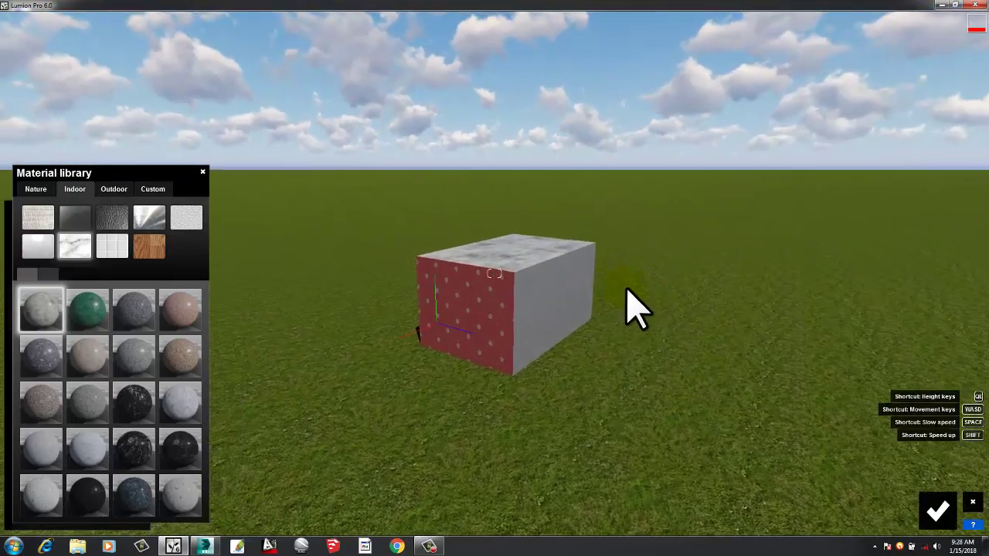
{"action": "left_click", "coordinate": [535, 303]}
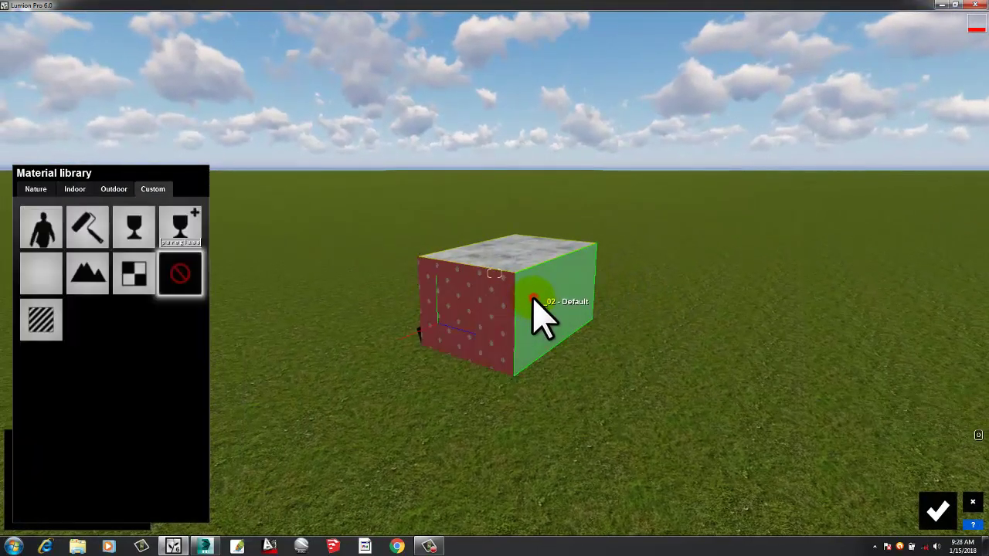
{"action": "left_click", "coordinate": [73, 190]}
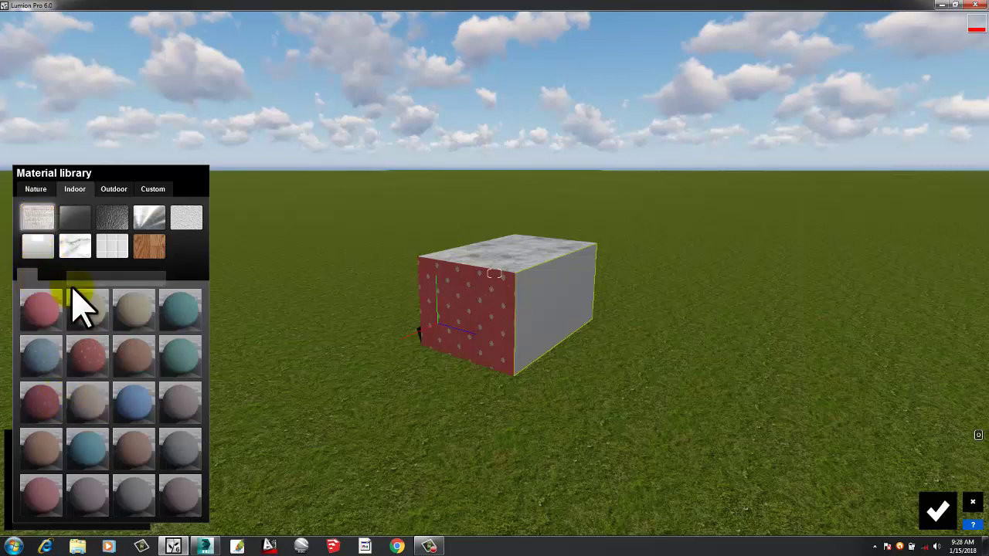
{"action": "left_click", "coordinate": [519, 362]}
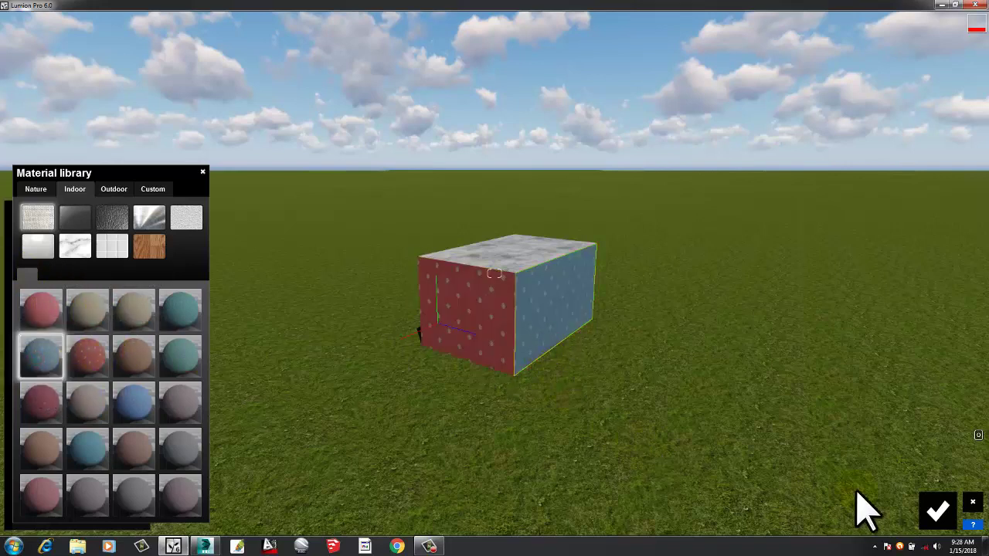
{"action": "left_click", "coordinate": [942, 518]}
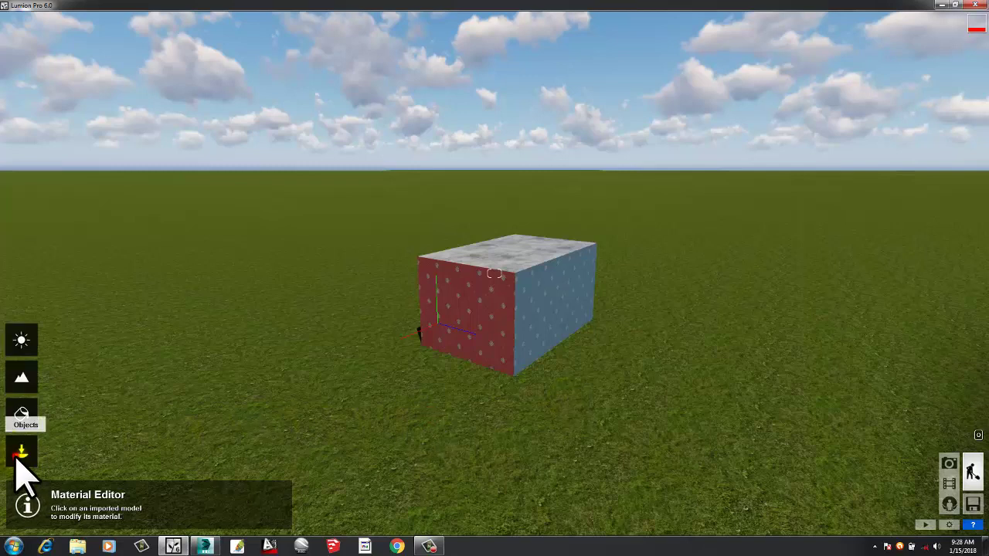
Leave material editing for object mode, switch to SketchUp, and delete the default human figure
{"action": "left_click", "coordinate": [20, 455]}
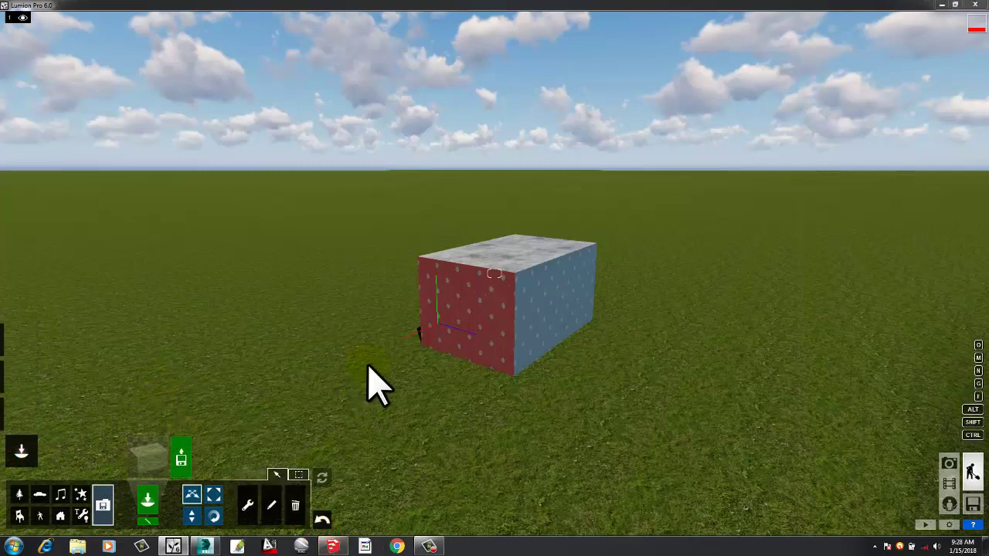
{"action": "left_click", "coordinate": [369, 384]}
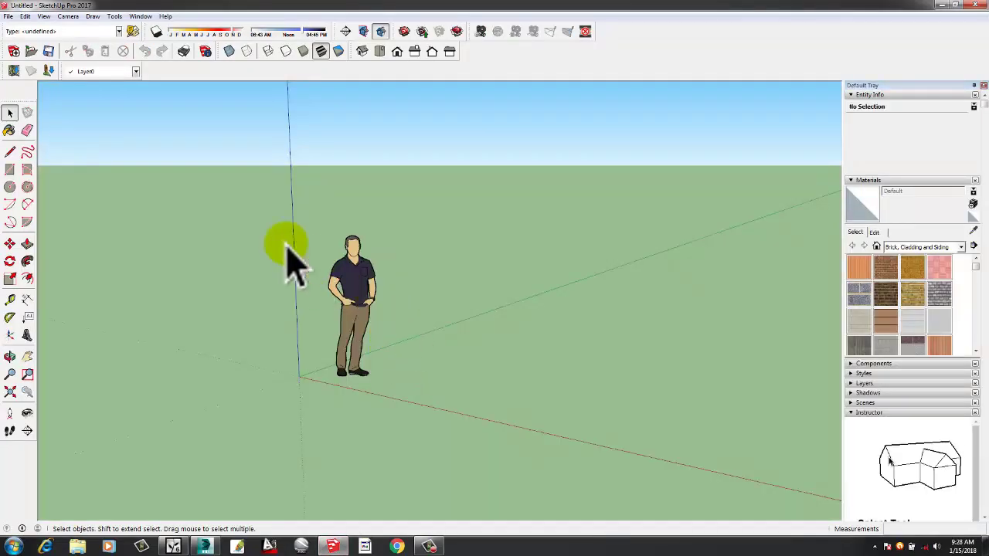
{"action": "left_click_drag", "start_coordinate": [234, 194], "coordinate": [447, 413]}
{"action": "key", "text": "Delete"}
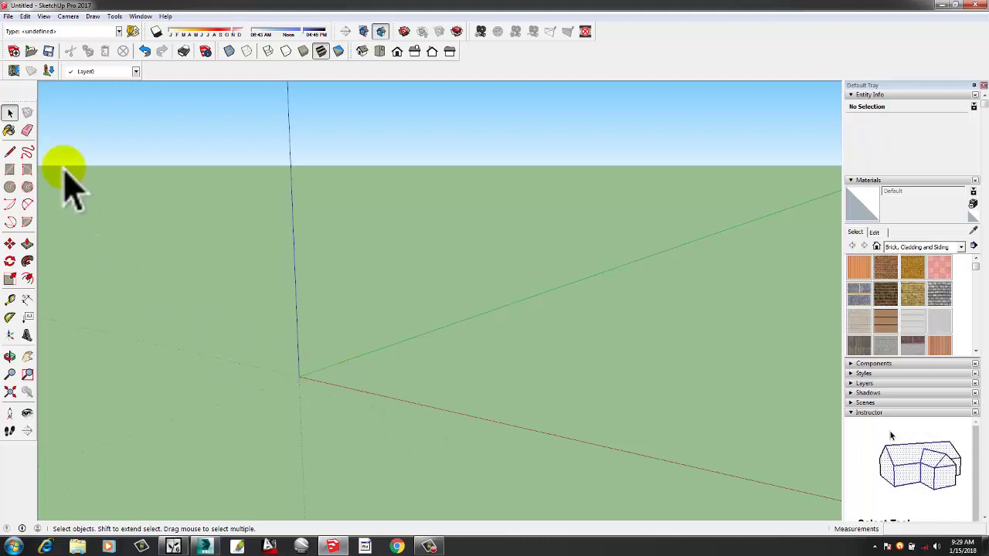
Draw a closed four-sided face on the ground from the origin, with its red-axis edge about 10' 5" long
{"action": "left_click", "coordinate": [9, 152]}
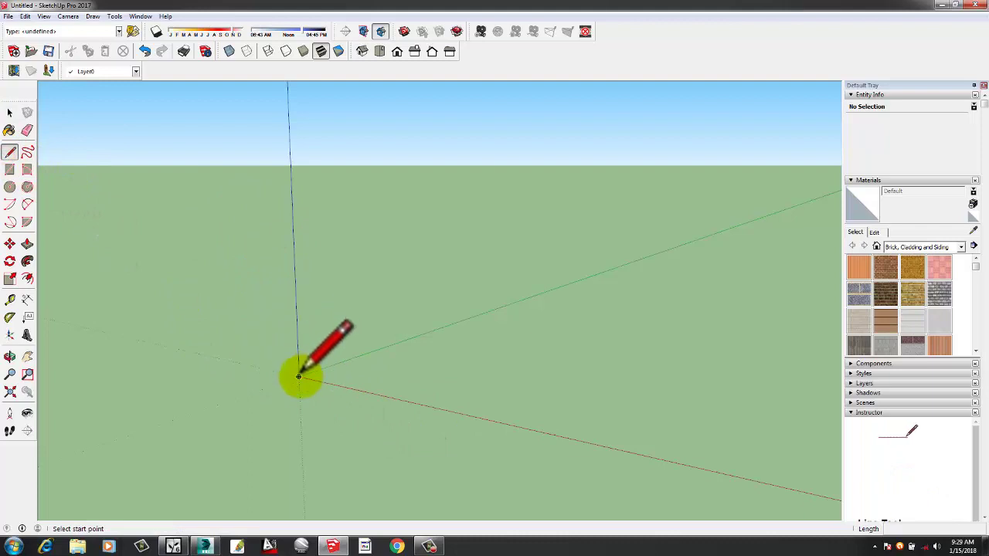
{"action": "left_click", "coordinate": [540, 294]}
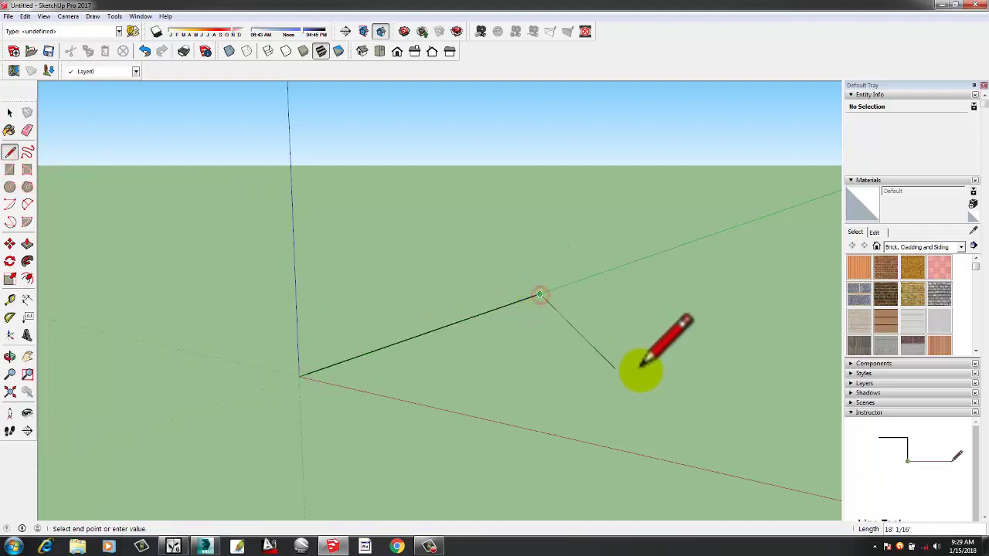
{"action": "left_click", "coordinate": [700, 311]}
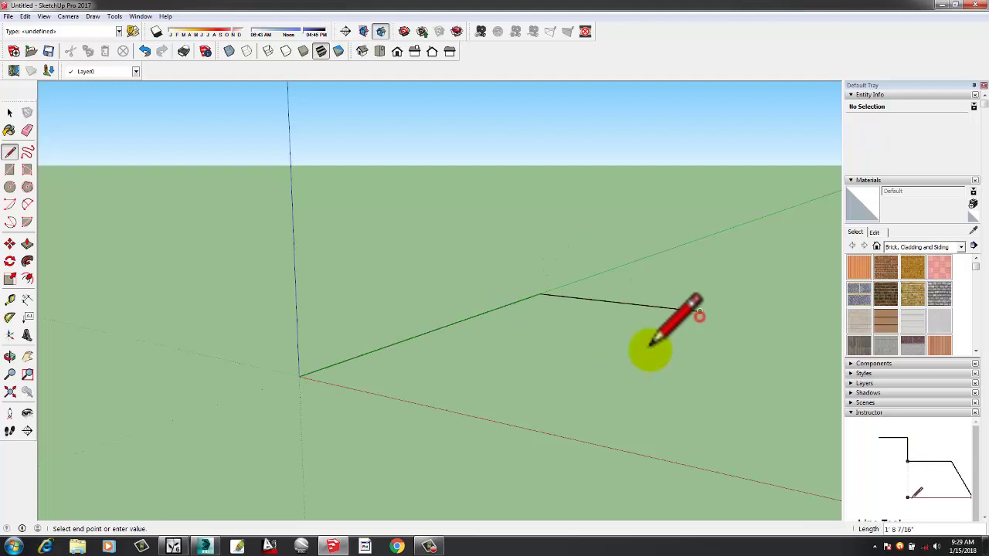
{"action": "left_click", "coordinate": [530, 428]}
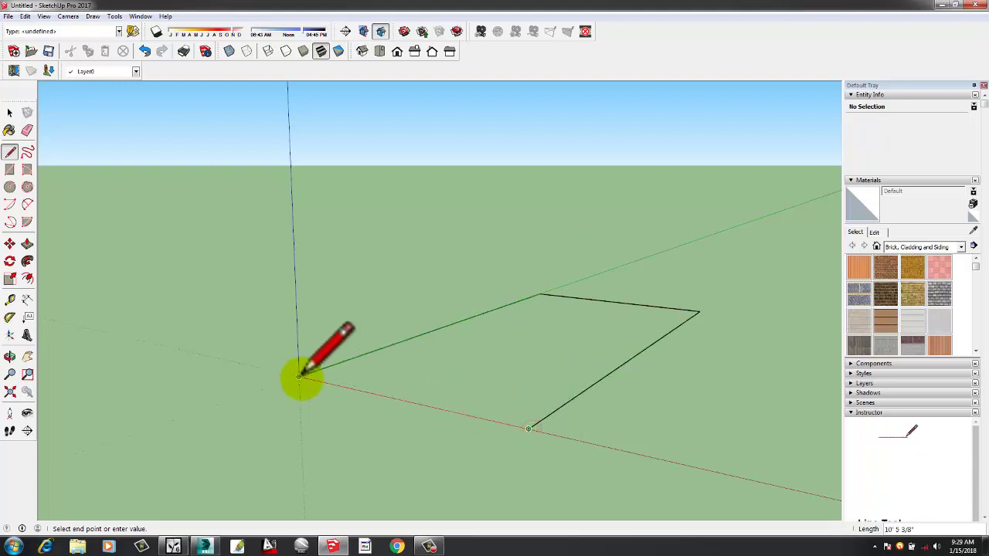
{"action": "left_click", "coordinate": [301, 377]}
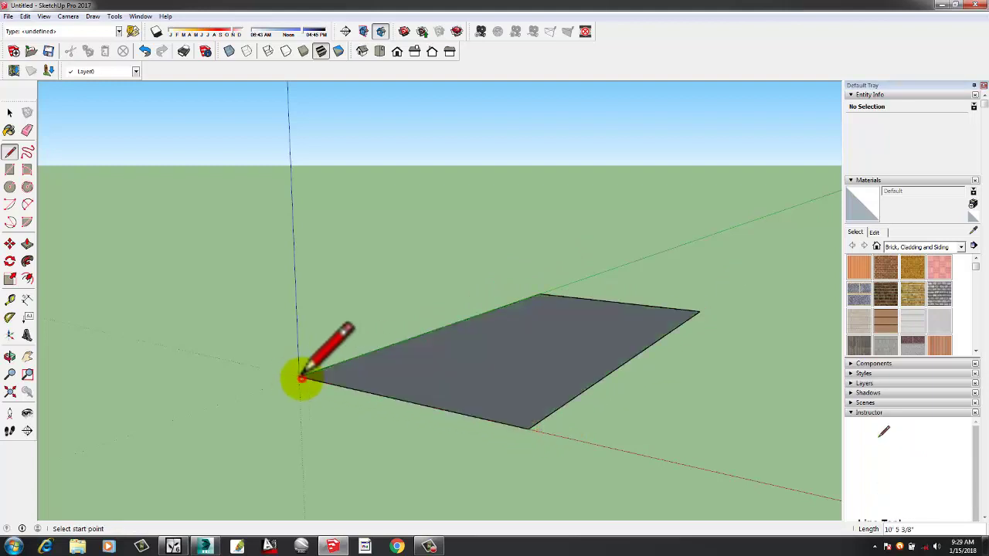
Push/Pull the ground face upward about 7' 7" to form a box
{"action": "left_click", "coordinate": [27, 243]}
{"action": "left_click", "coordinate": [507, 363]}
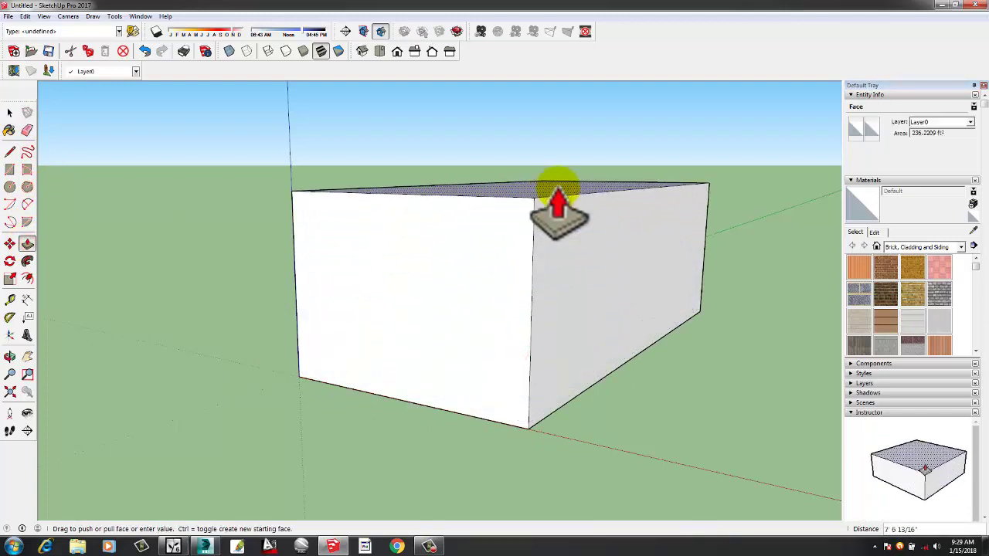
{"action": "left_click", "coordinate": [561, 204]}
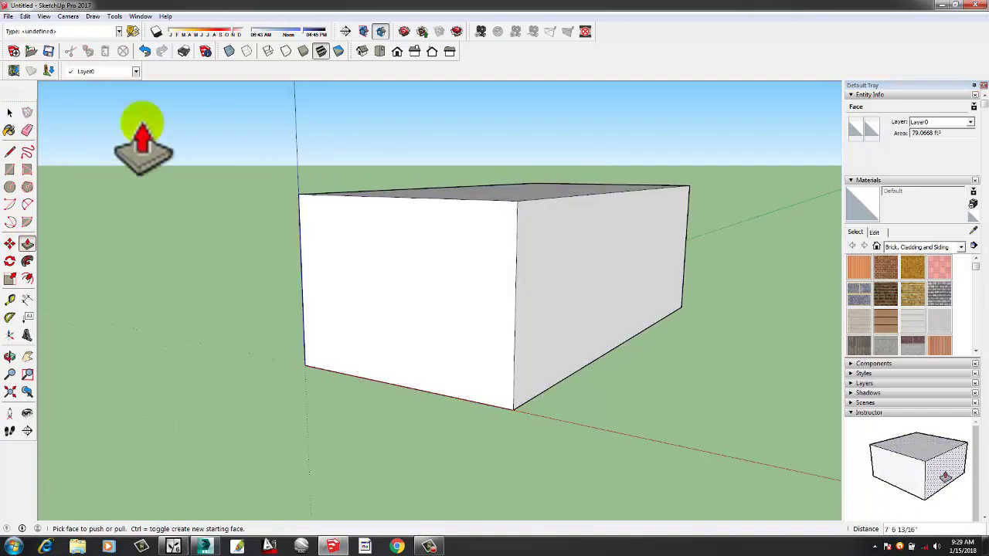
Paint the box's long side face with the Brick Antique 01 material
{"action": "left_click", "coordinate": [10, 130]}
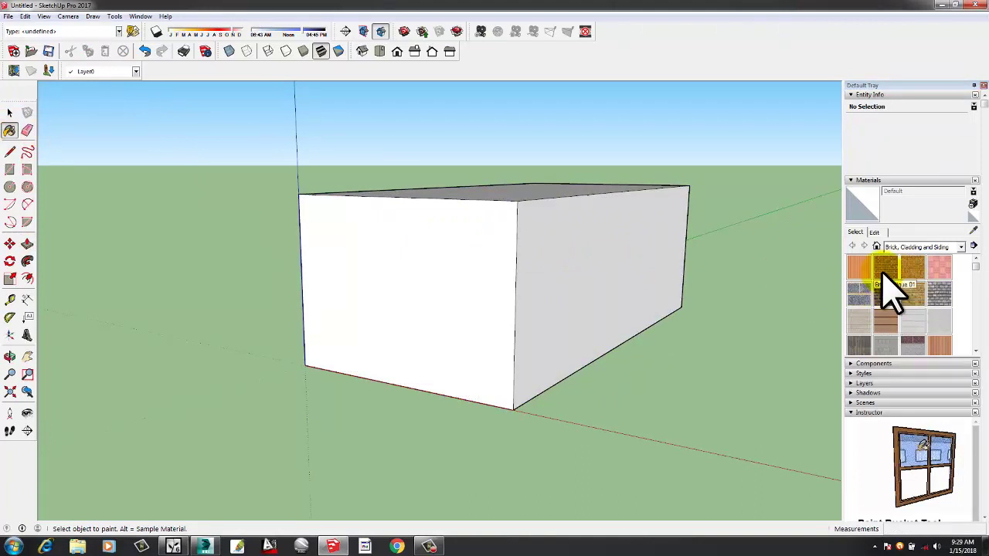
{"action": "left_click", "coordinate": [886, 268]}
{"action": "left_click", "coordinate": [563, 255]}
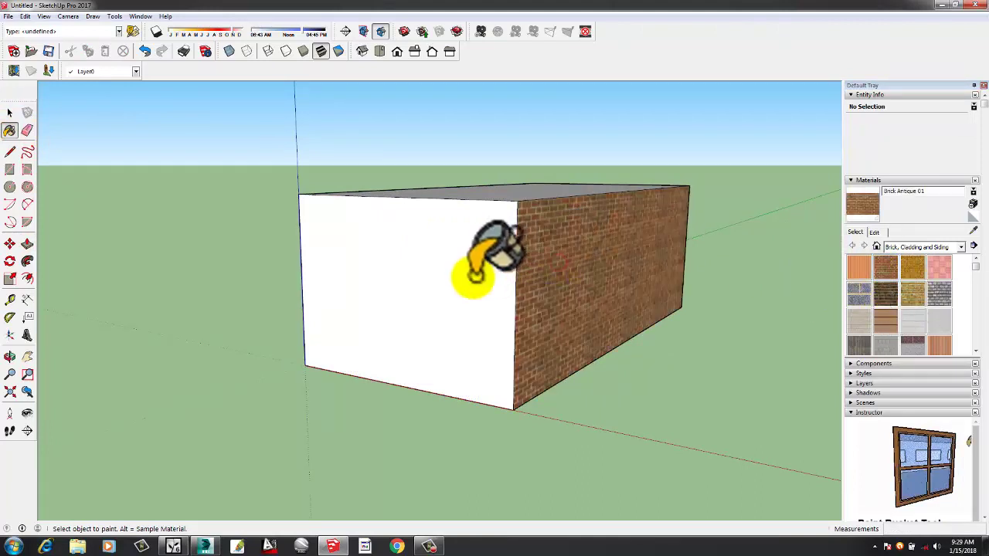
Paint the box's front end face with Brick Antique 02 and the unpainted long side with Cladding Siding White
{"action": "left_click", "coordinate": [914, 271]}
{"action": "left_click", "coordinate": [454, 266]}
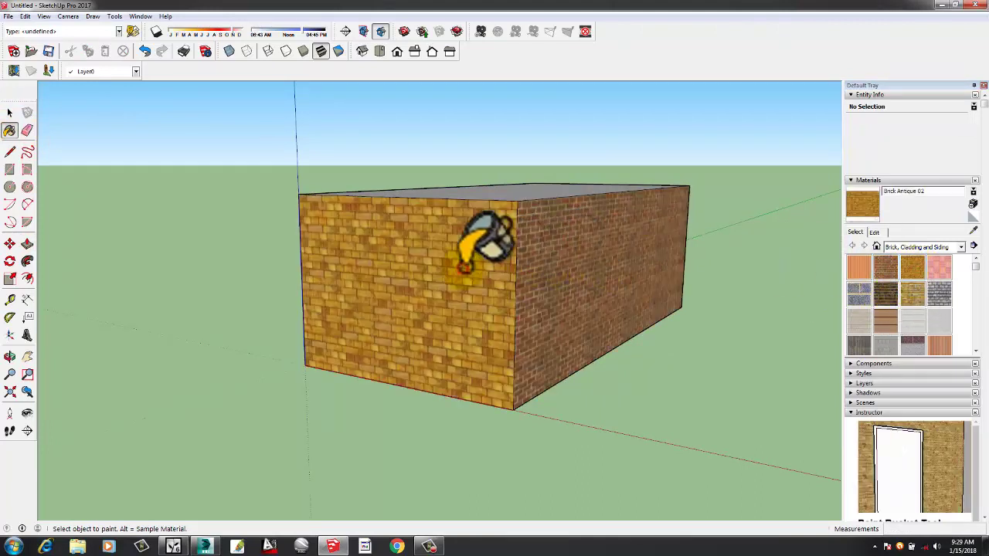
{"action": "middle_click_drag", "start_coordinate": [309, 255], "coordinate": [700, 288]}
{"action": "left_click", "coordinate": [913, 319]}
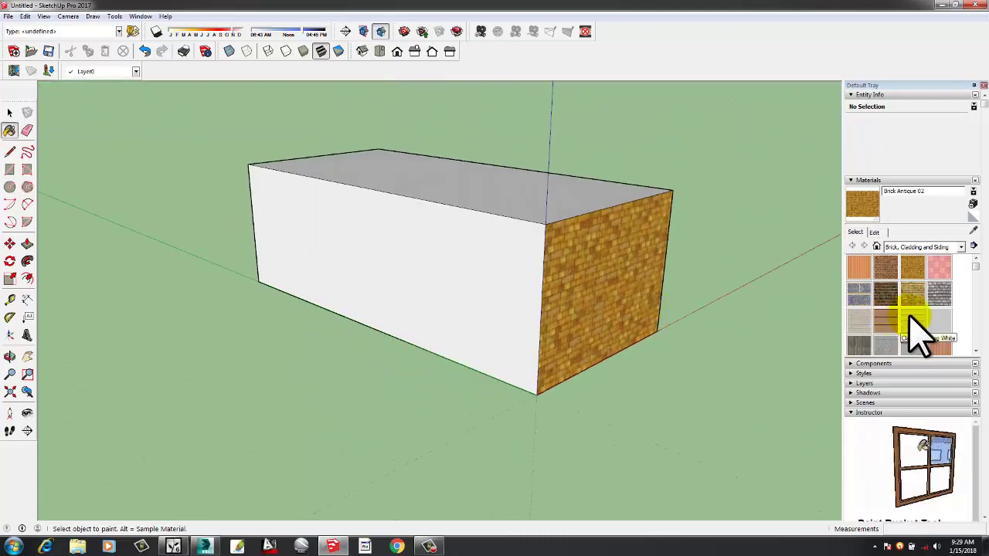
{"action": "left_click", "coordinate": [458, 263]}
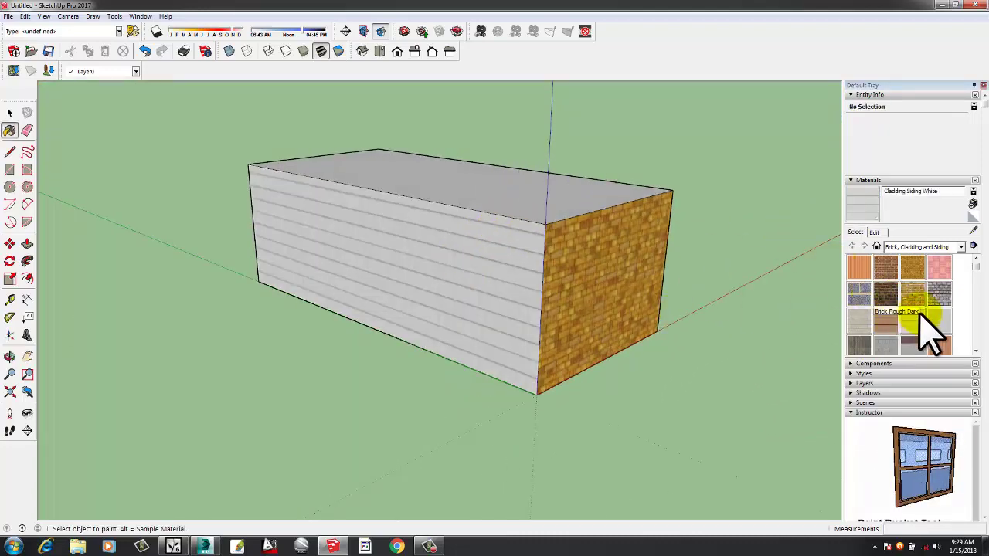
Paint the box's top with Cladding Stucco White and the remaining end face with Concrete Block 8x8 Gray
{"action": "left_click", "coordinate": [939, 319]}
{"action": "left_click", "coordinate": [503, 198]}
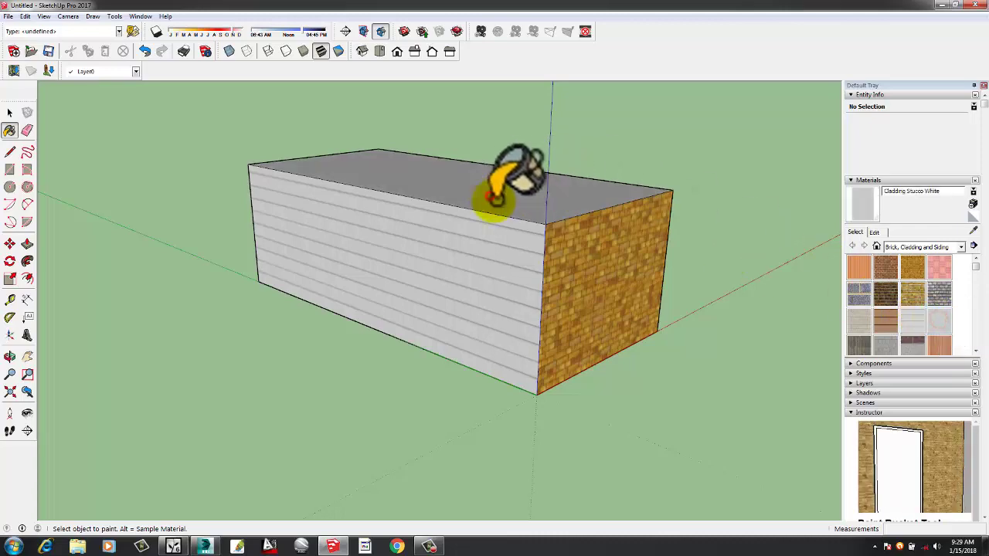
{"action": "mouse_move", "coordinate": [682, 247]}
{"action": "middle_mouse_down"}
{"action": "mouse_move", "coordinate": [563, 289]}
{"action": "mouse_move", "coordinate": [319, 266]}
{"action": "mouse_move", "coordinate": [638, 247]}
{"action": "mouse_move", "coordinate": [316, 273]}
{"action": "mouse_move", "coordinate": [623, 242]}
{"action": "mouse_move", "coordinate": [513, 270]}
{"action": "mouse_move", "coordinate": [585, 275]}
{"action": "middle_mouse_up"}
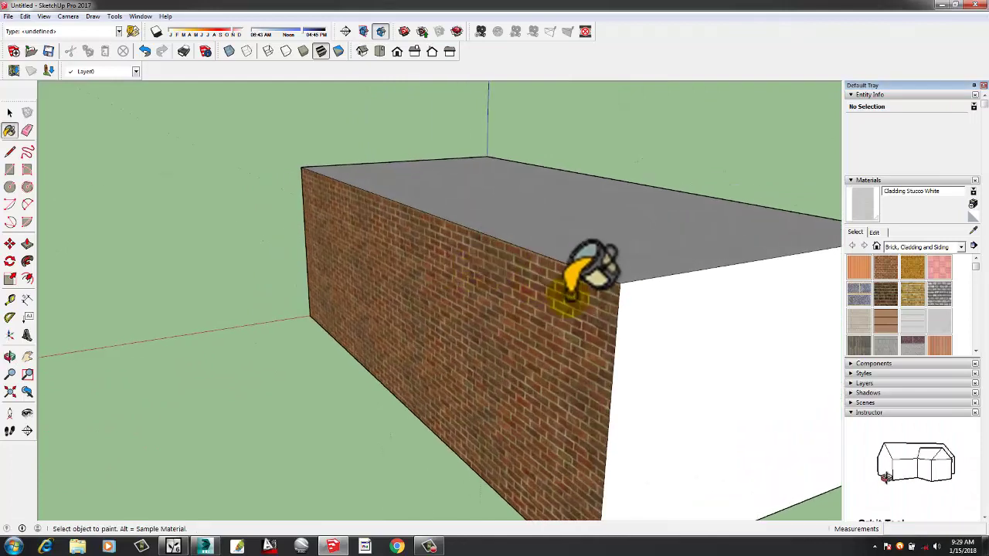
{"action": "left_click", "coordinate": [887, 346]}
{"action": "left_click", "coordinate": [731, 354]}
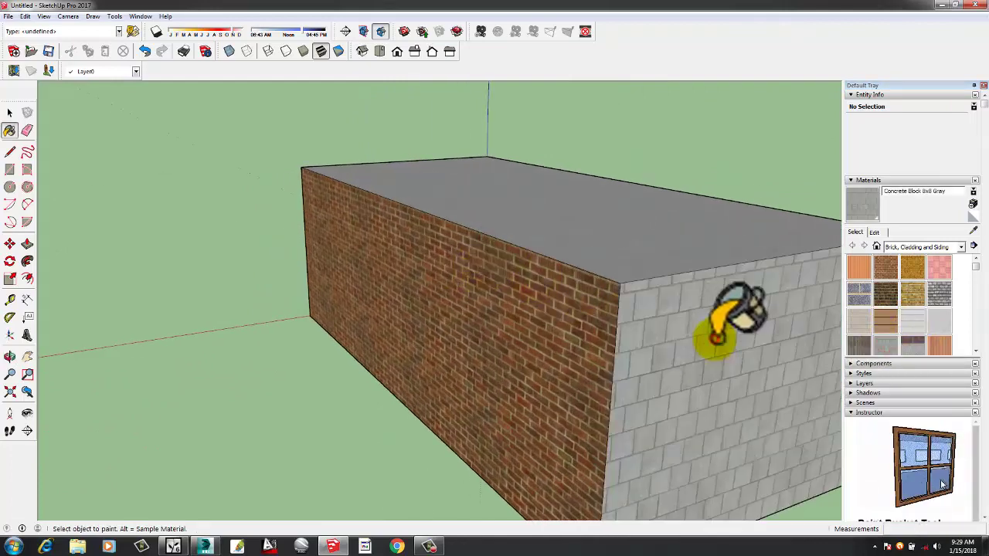
{"action": "scroll", "coordinate": [591, 261], "scroll_direction": "down", "scroll_amount": 4}
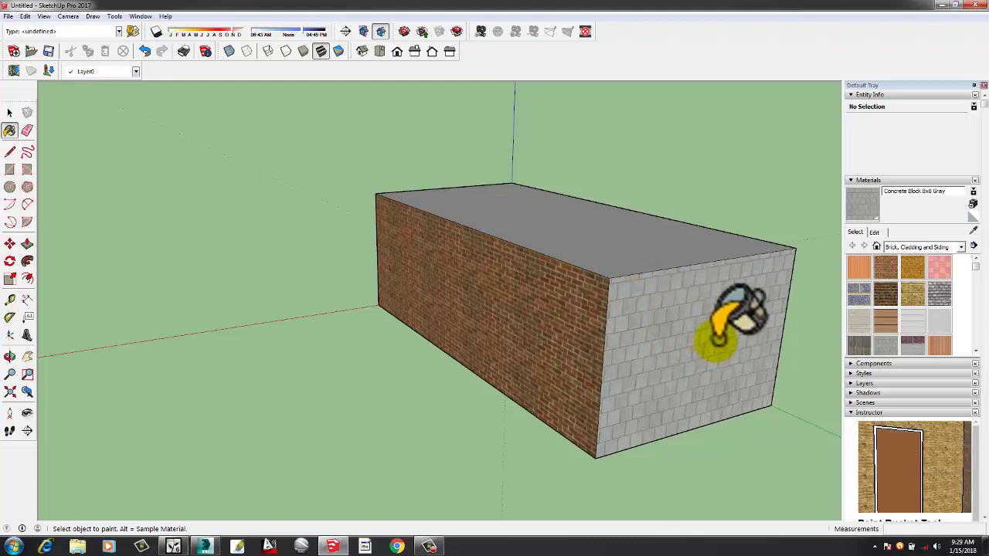
Export the painted box to the Desktop as a COLLADA (.dae) 3D model named boxqqqq
{"action": "left_click", "coordinate": [7, 16]}
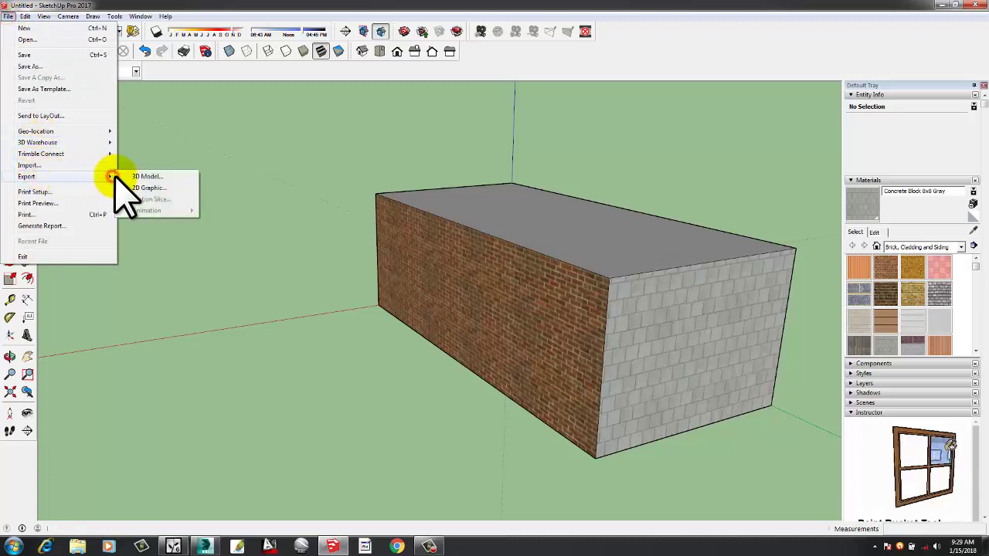
{"action": "left_click", "coordinate": [141, 176]}
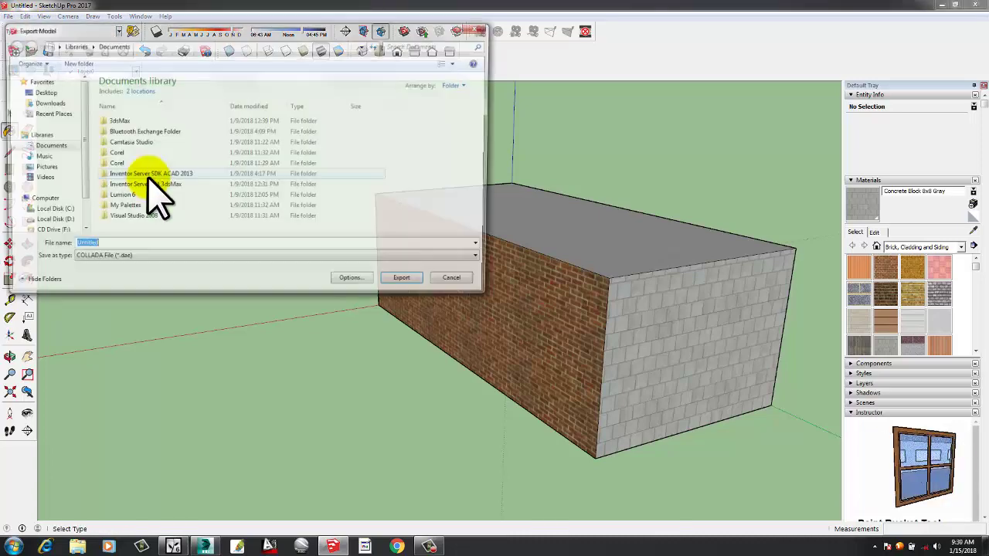
{"action": "left_click", "coordinate": [41, 92]}
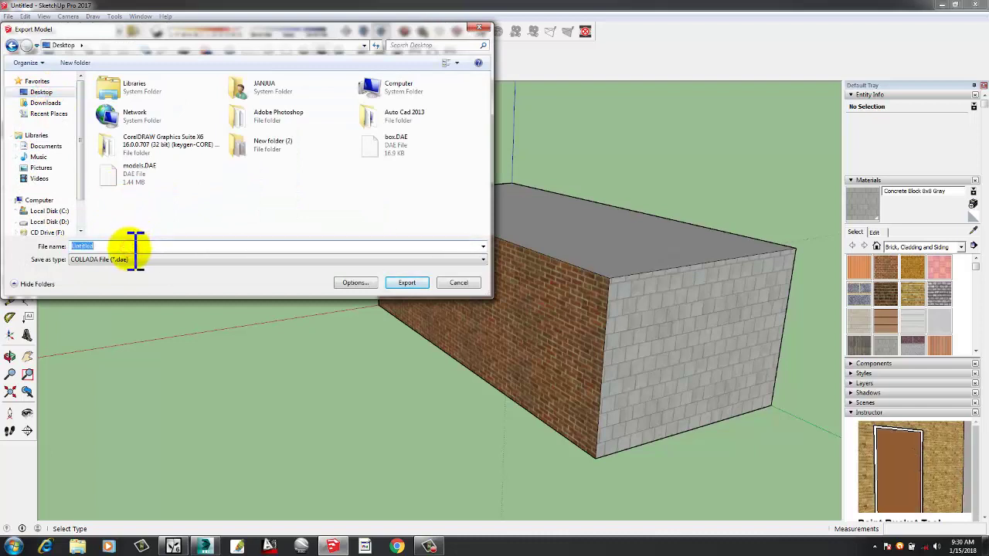
{"action": "type", "text": "box"}
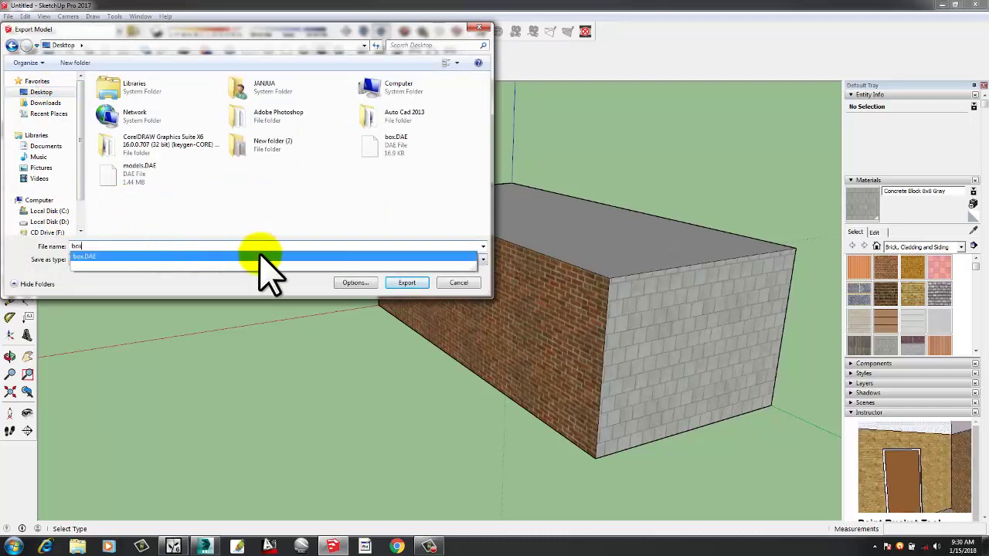
{"action": "double_click", "coordinate": [137, 246]}
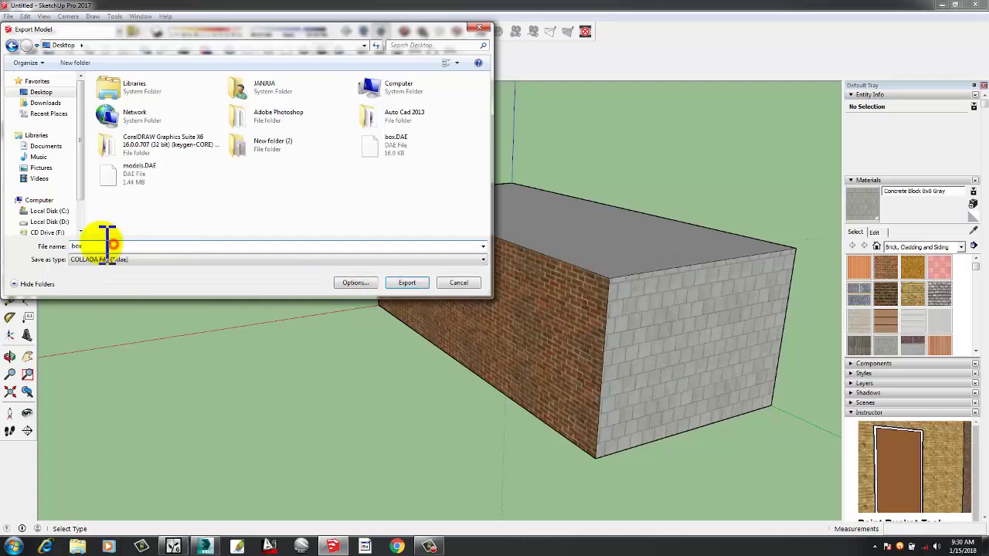
{"action": "type", "text": "c"}
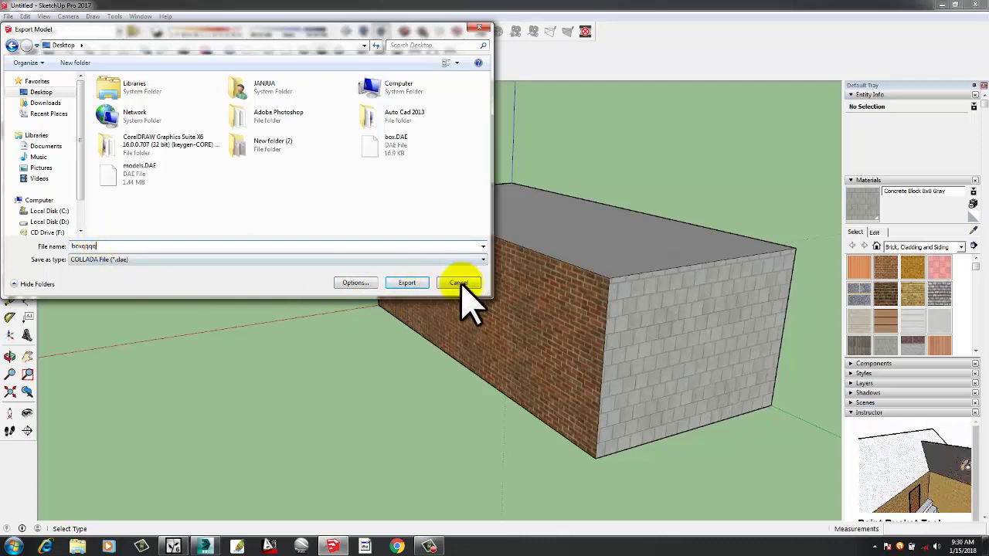
{"action": "left_click", "coordinate": [408, 282]}
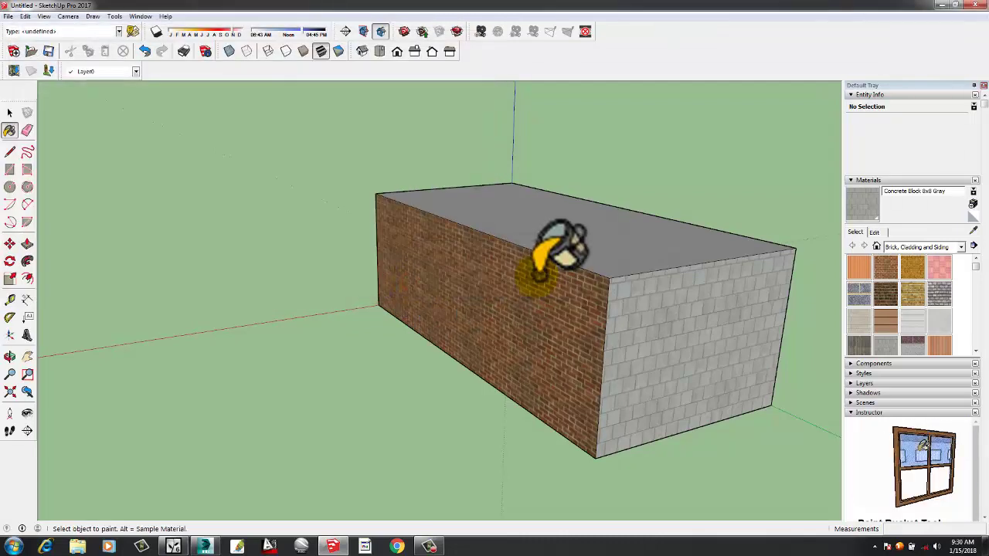
Switch to Lumion and delete the previously imported red and blue dotted box from the scene
{"action": "left_click", "coordinate": [173, 547]}
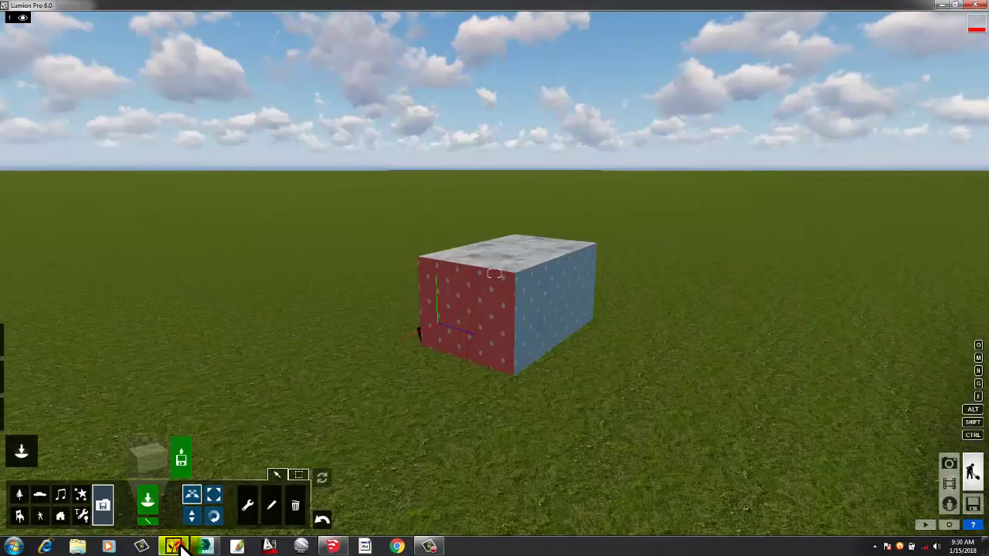
{"action": "left_click", "coordinate": [536, 338]}
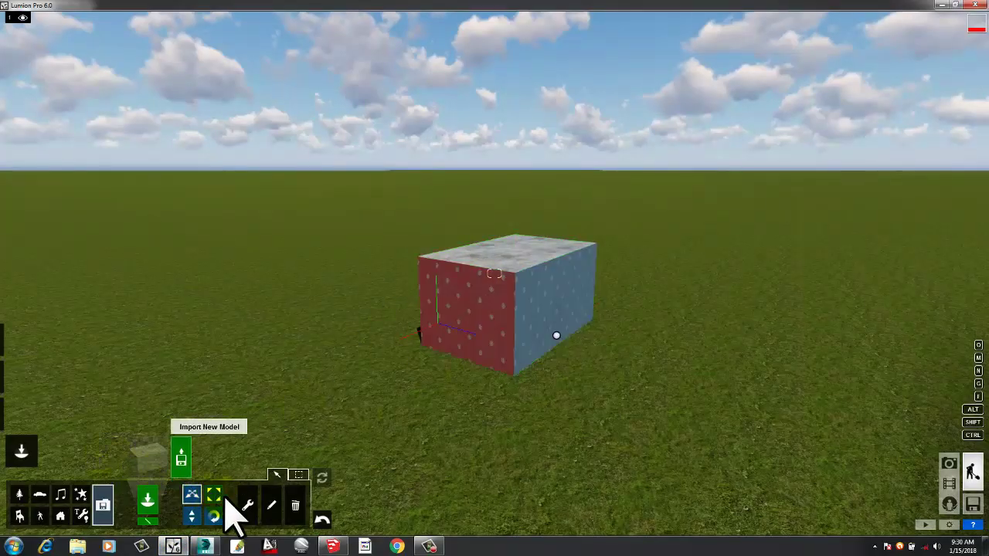
{"action": "left_click", "coordinate": [294, 509]}
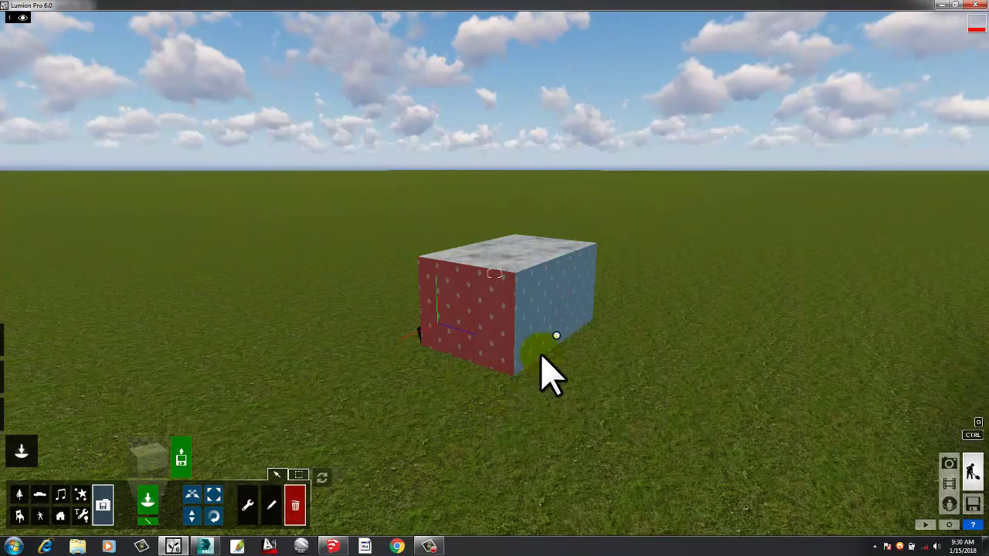
{"action": "left_click", "coordinate": [555, 338]}
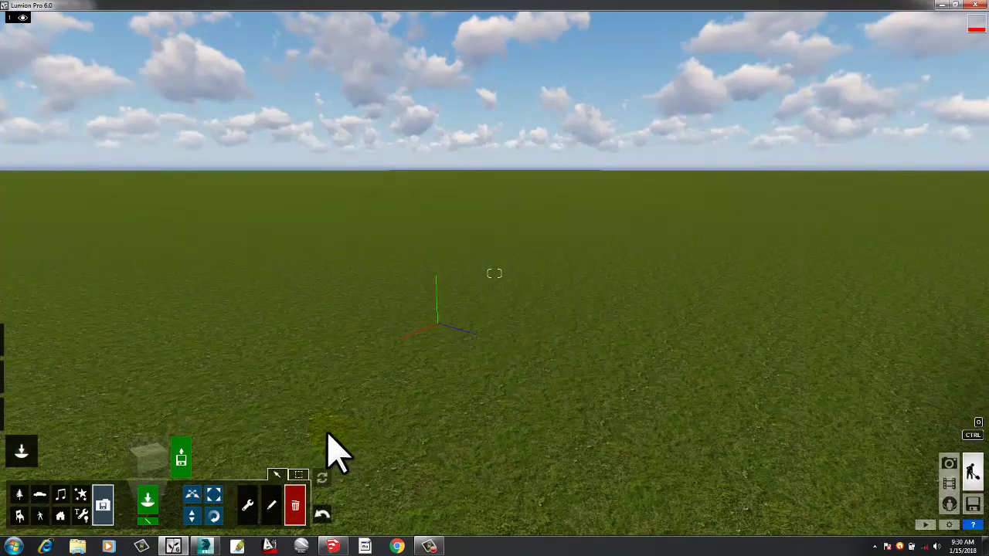
Import boxqqqq.dae from the Desktop under the name boxqqqq and place it on the grass near the origin
{"action": "left_click", "coordinate": [182, 460]}
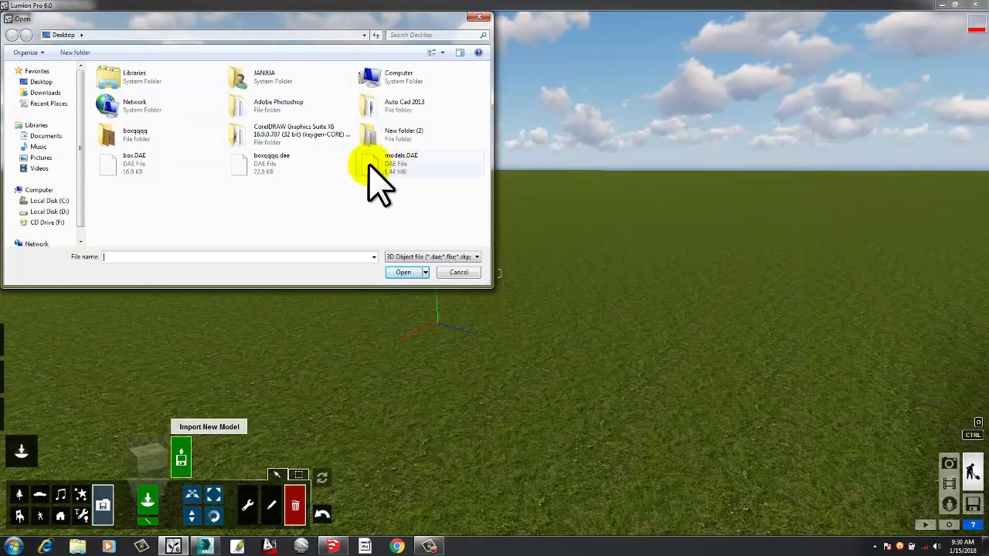
{"action": "left_click", "coordinate": [272, 167]}
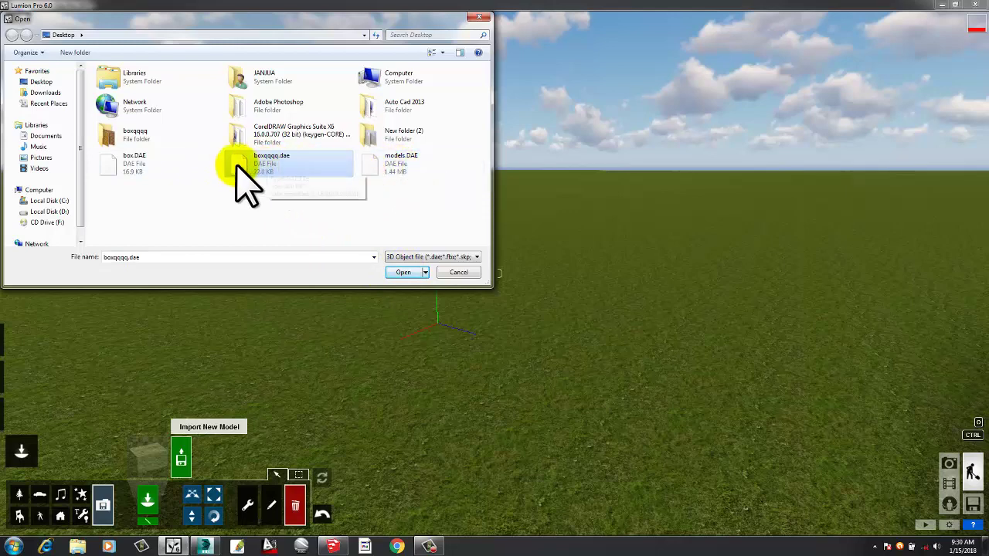
{"action": "left_click", "coordinate": [404, 273]}
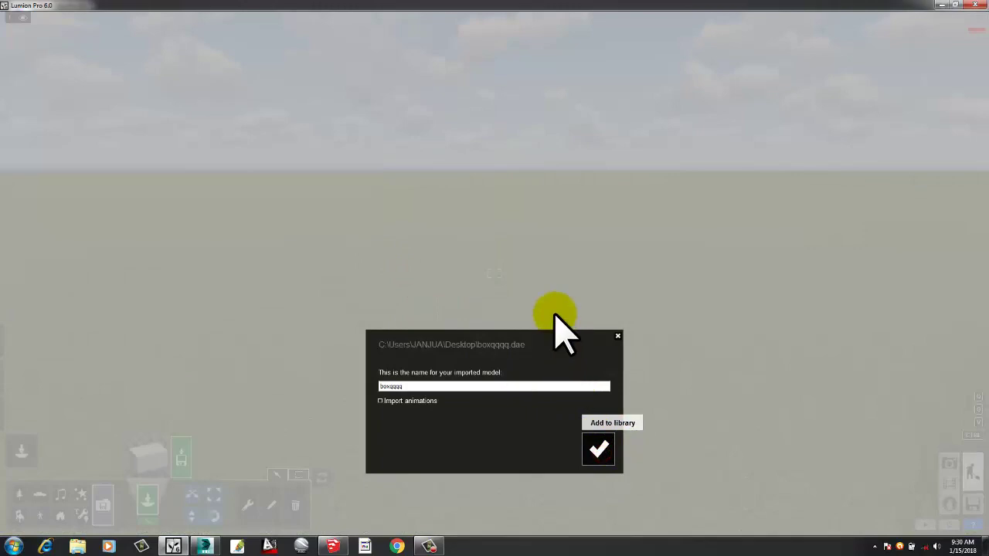
{"action": "key", "text": "Return"}
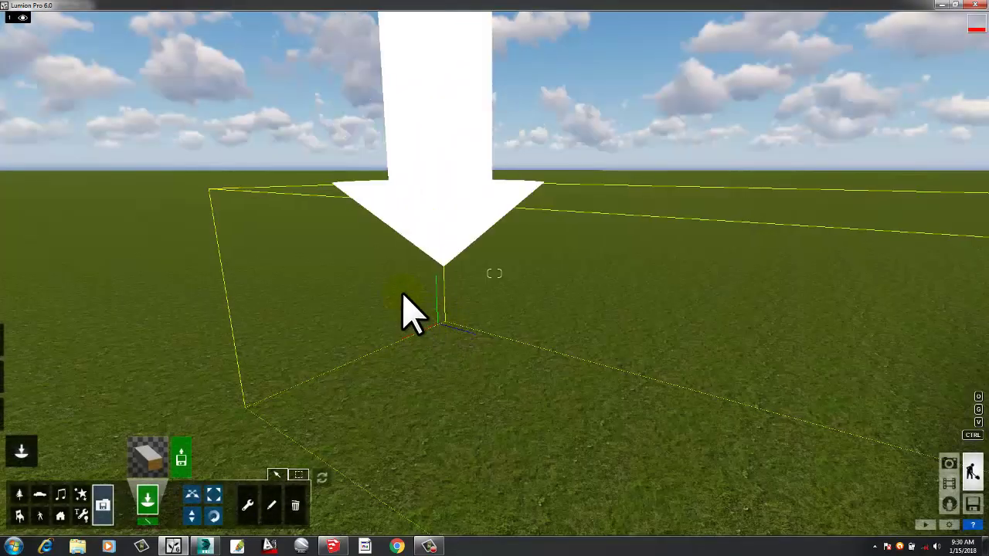
{"action": "left_click", "coordinate": [368, 284]}
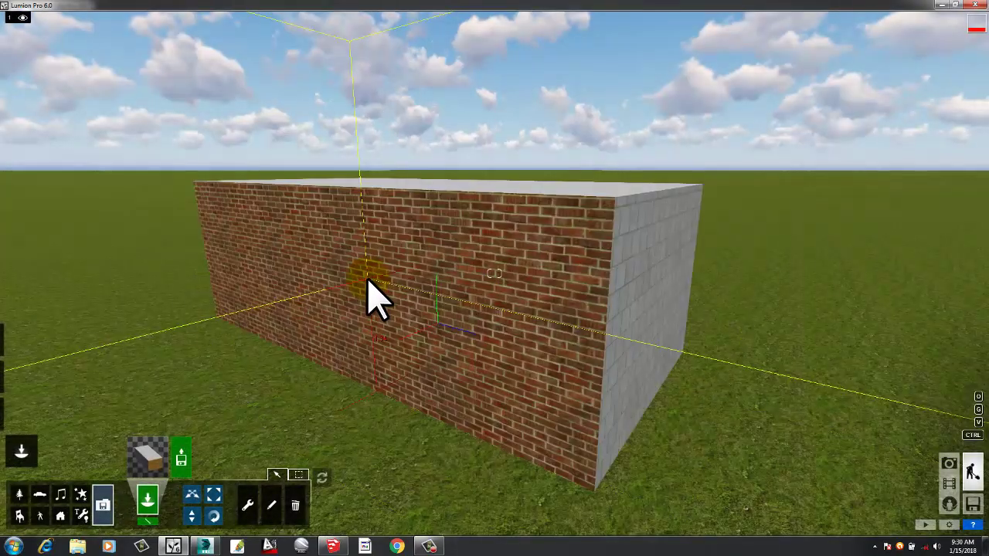
{"action": "scroll", "coordinate": [587, 313], "scroll_direction": "down", "scroll_amount": 5}
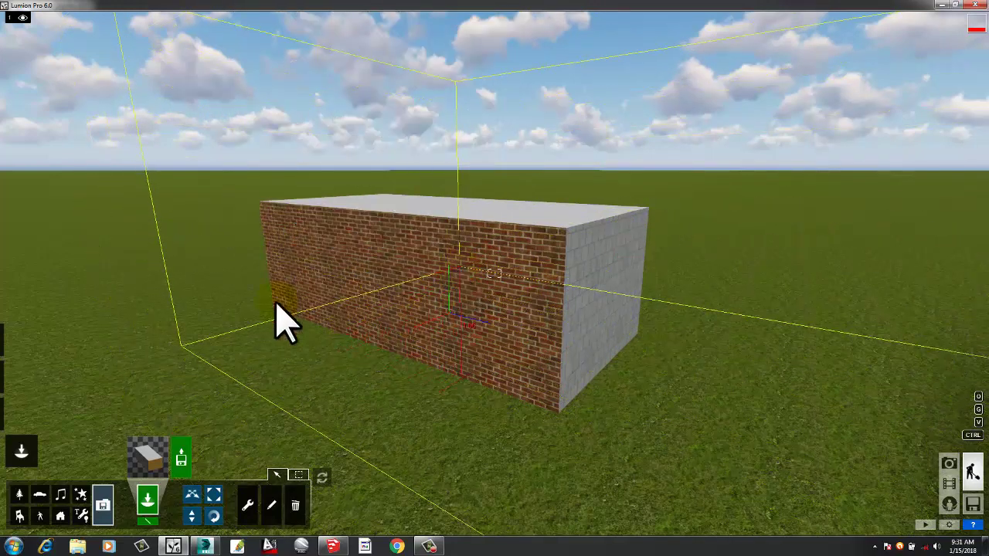
Open material editing and give the box's long Brick_Antique_01 face a striped brown Indoor Wood material
{"action": "mouse_move", "coordinate": [12, 441]}
{"action": "left_click", "coordinate": [19, 417]}
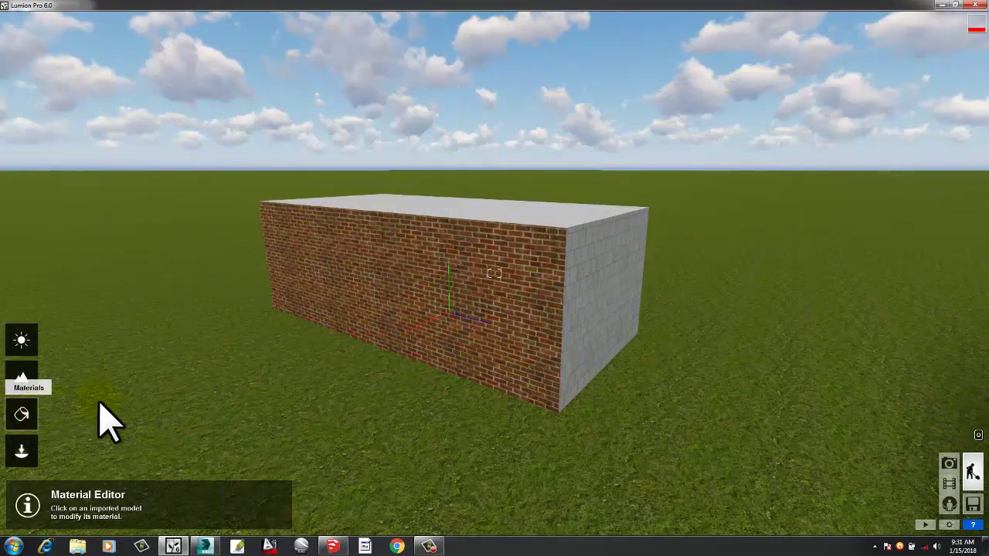
{"action": "left_click", "coordinate": [428, 271]}
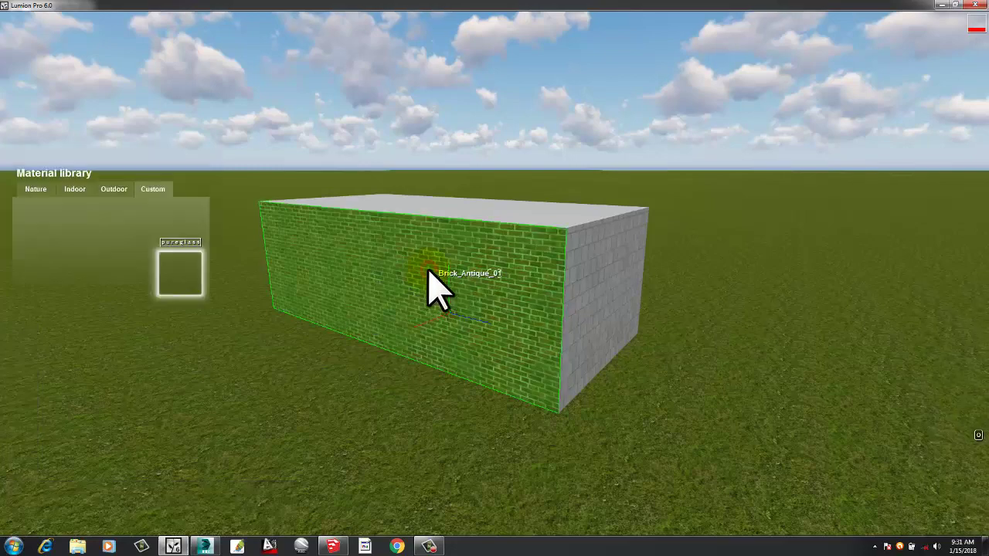
{"action": "left_click", "coordinate": [75, 191]}
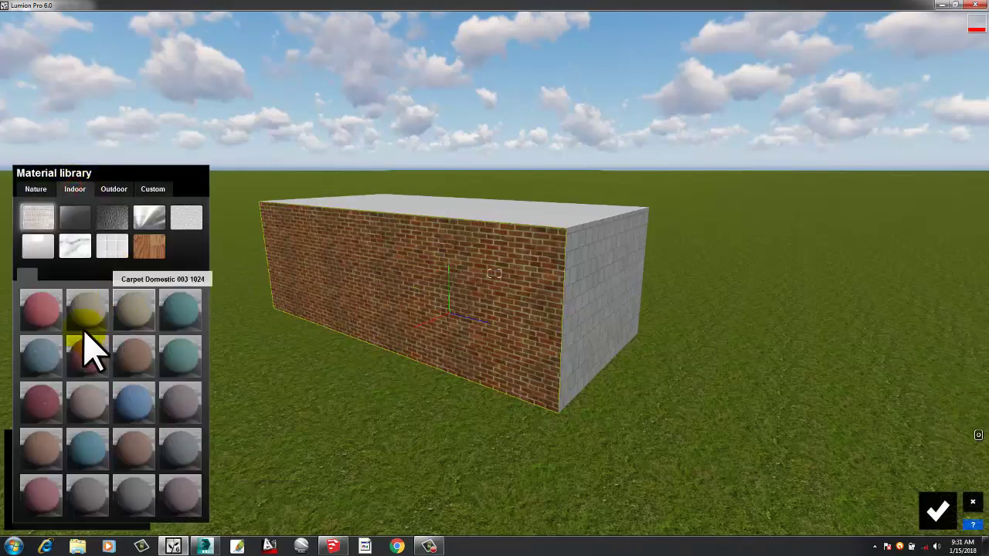
{"action": "left_click", "coordinate": [151, 244]}
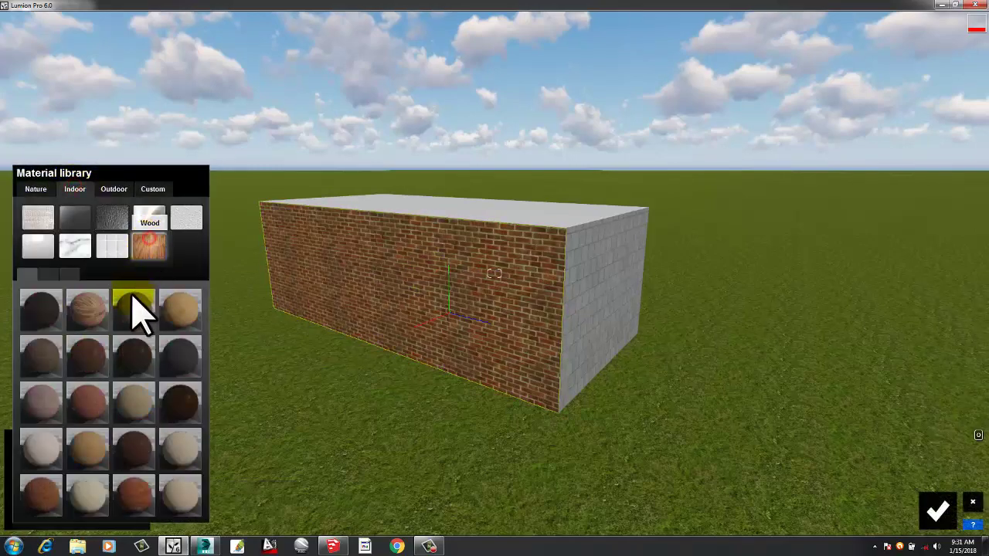
{"action": "left_click", "coordinate": [85, 313]}
Apply the red dotted Indoor material to the box's concrete-block end face
{"action": "left_click", "coordinate": [611, 304]}
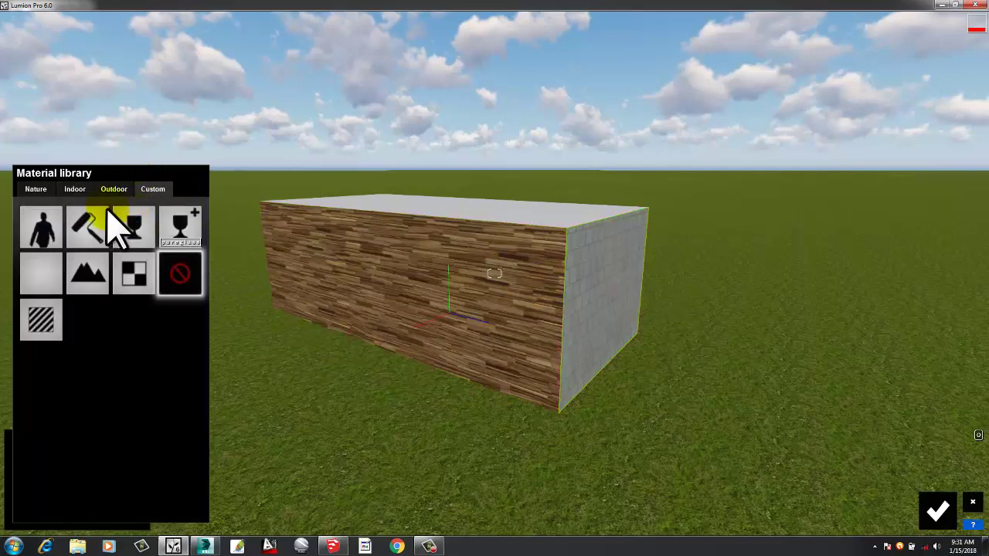
{"action": "left_click", "coordinate": [75, 190]}
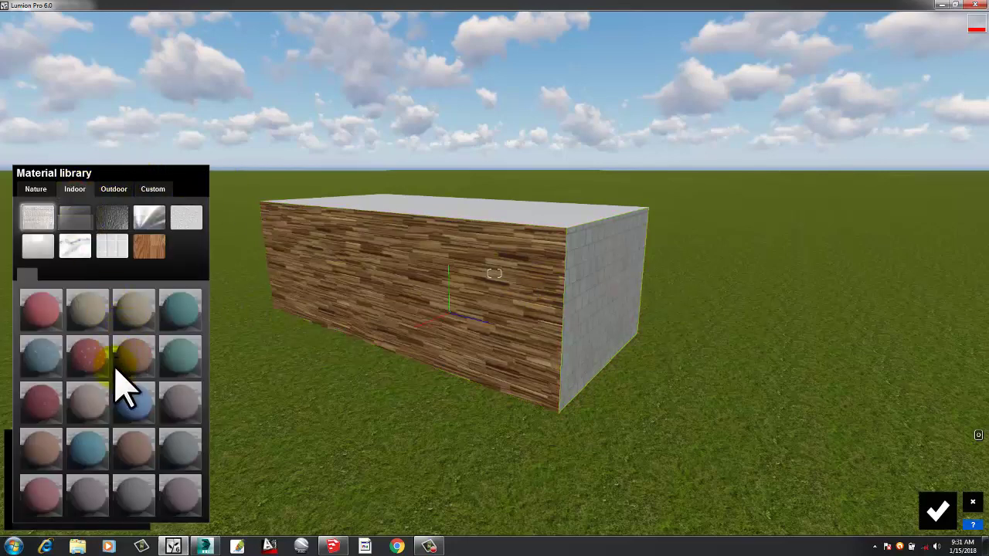
{"action": "left_click", "coordinate": [77, 345]}
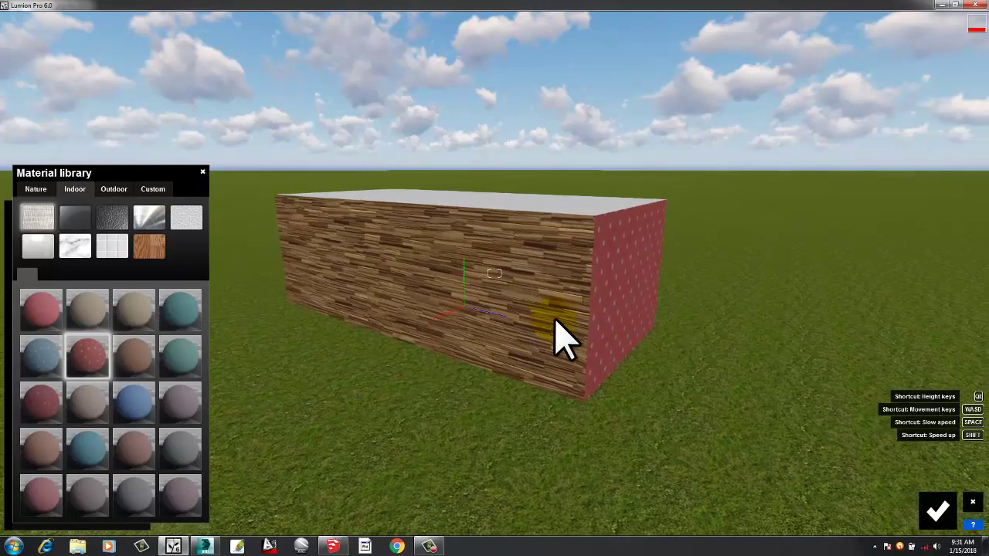
Apply the Nature material Landscape 01 E to the box's red dotted end face
{"action": "key", "text": "d"}
{"action": "right_click_drag", "start_coordinate": [552, 322], "coordinate": [570, 162]}
{"action": "key", "text": "d"}
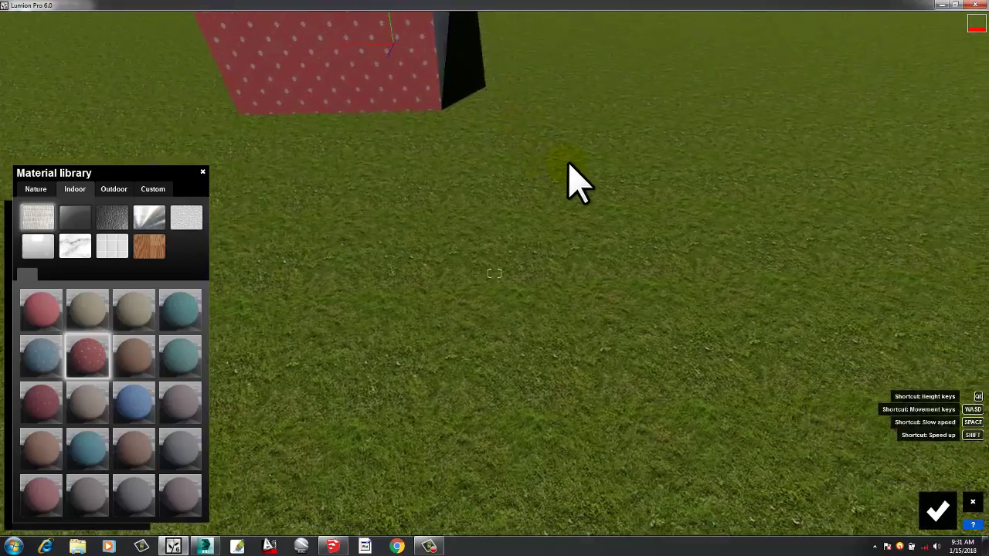
{"action": "right_click_drag", "start_coordinate": [541, 124], "coordinate": [537, 140]}
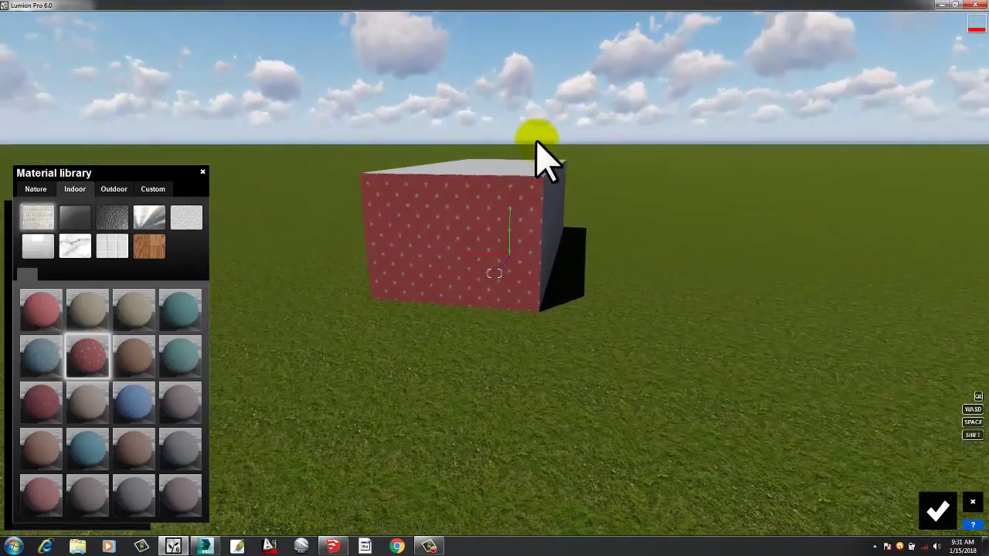
{"action": "key", "text": "w"}
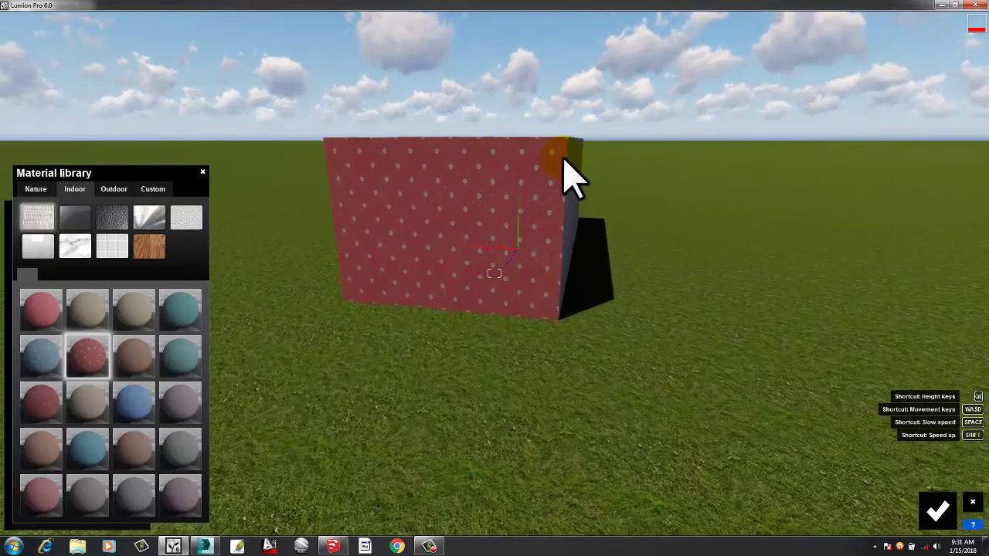
{"action": "key", "text": "q"}
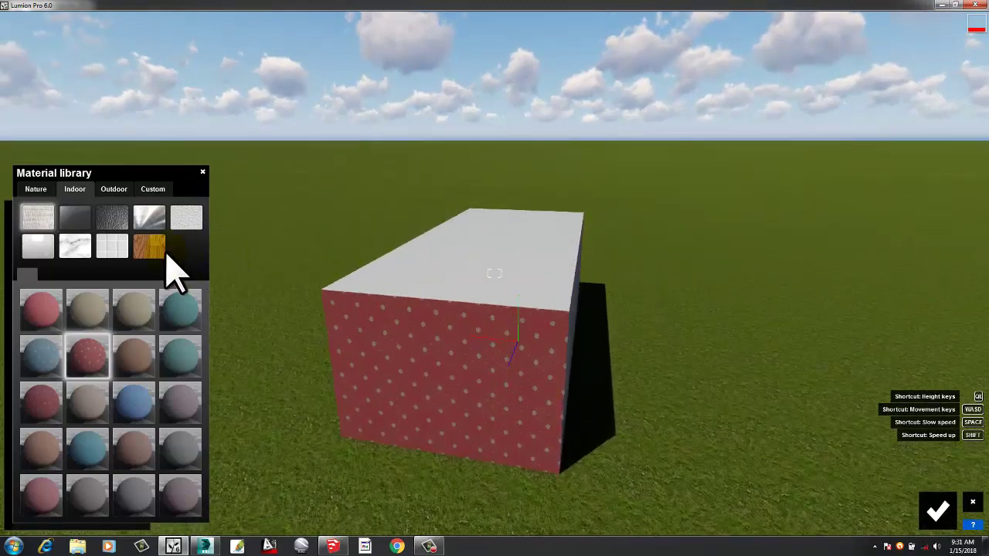
{"action": "left_click", "coordinate": [116, 190]}
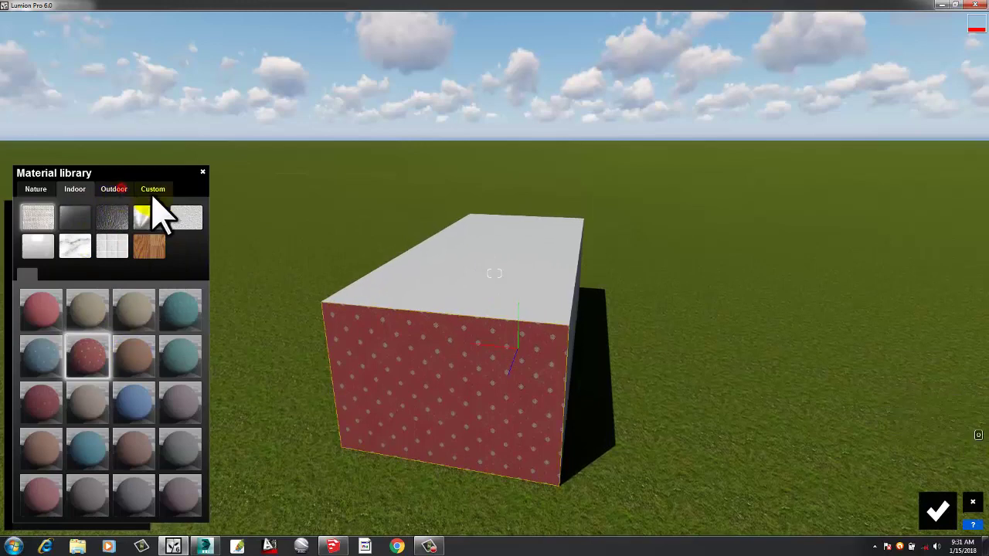
{"action": "left_click", "coordinate": [153, 194]}
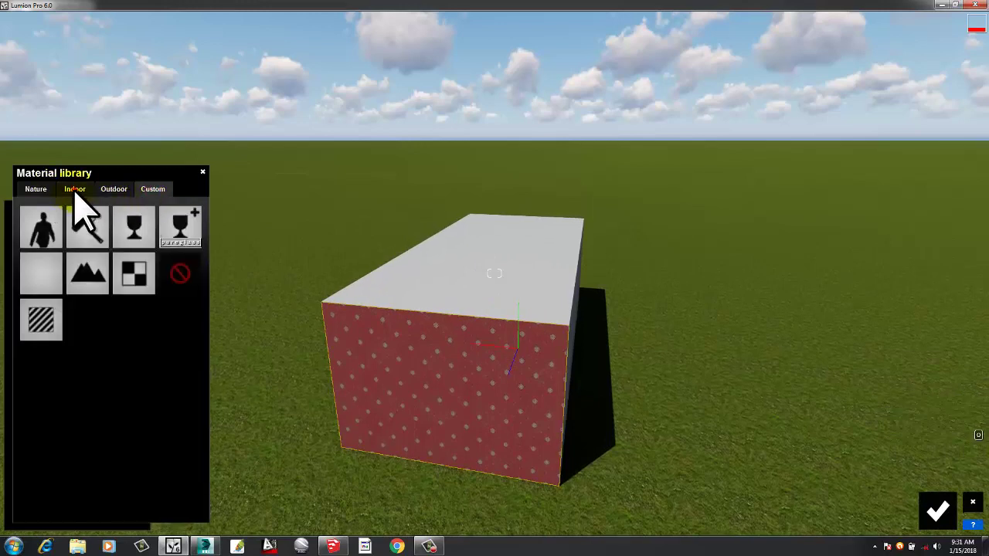
{"action": "left_click", "coordinate": [36, 190]}
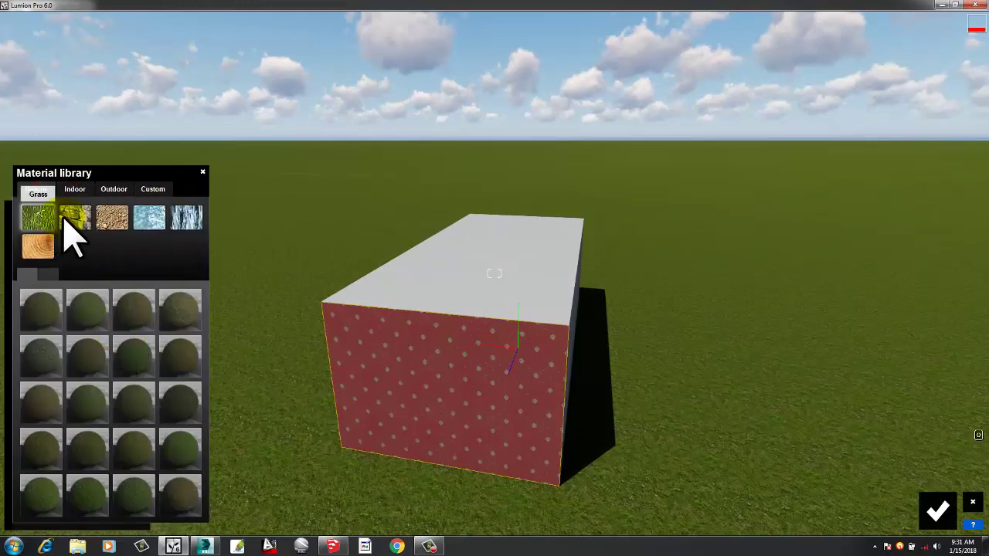
{"action": "left_click", "coordinate": [73, 220]}
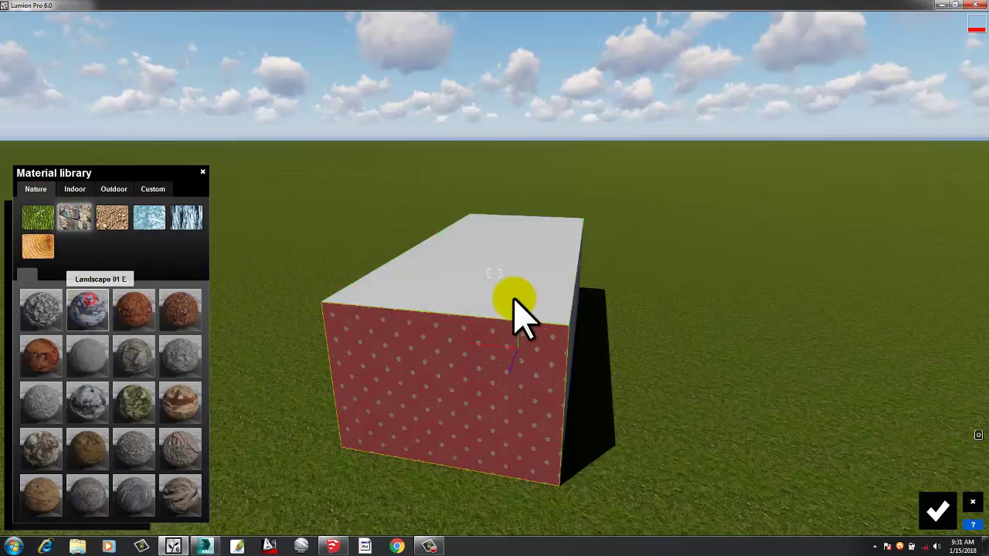
Give the box's white top face the Nature material Landscape 01 E and save the material changes
{"action": "left_click", "coordinate": [503, 299]}
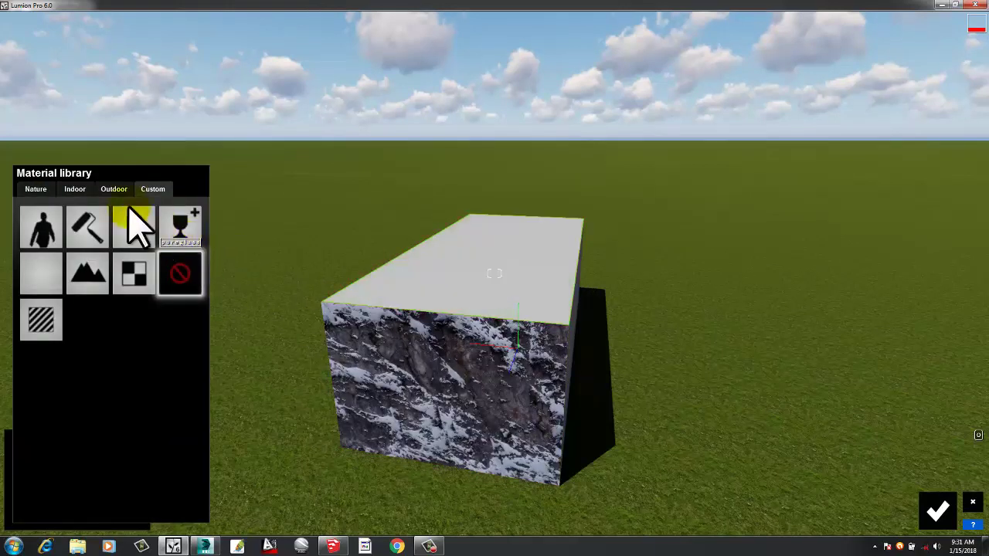
{"action": "left_click", "coordinate": [35, 189]}
{"action": "left_click", "coordinate": [37, 213]}
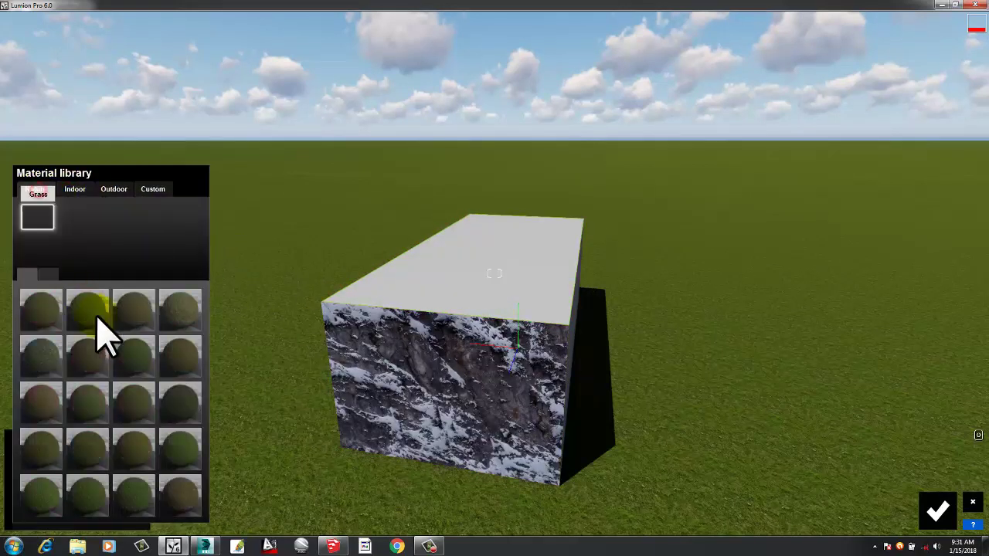
{"action": "left_click", "coordinate": [75, 218]}
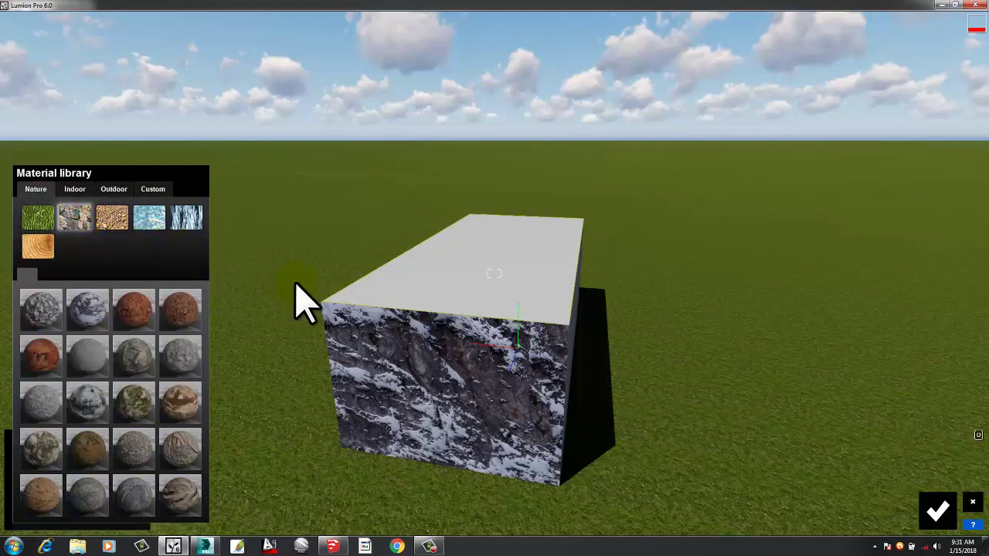
{"action": "left_click", "coordinate": [87, 308]}
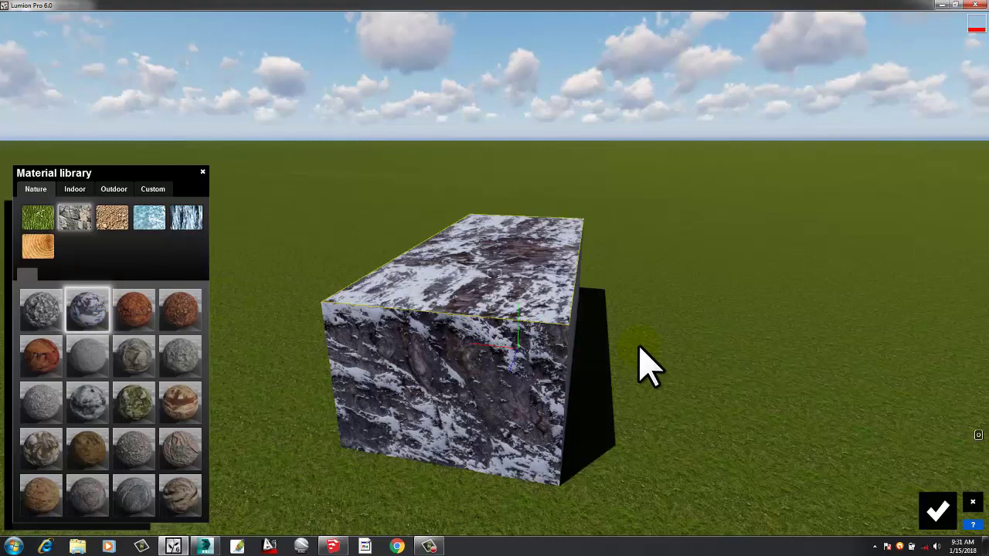
{"action": "right_click_drag", "start_coordinate": [649, 367], "coordinate": [154, 298]}
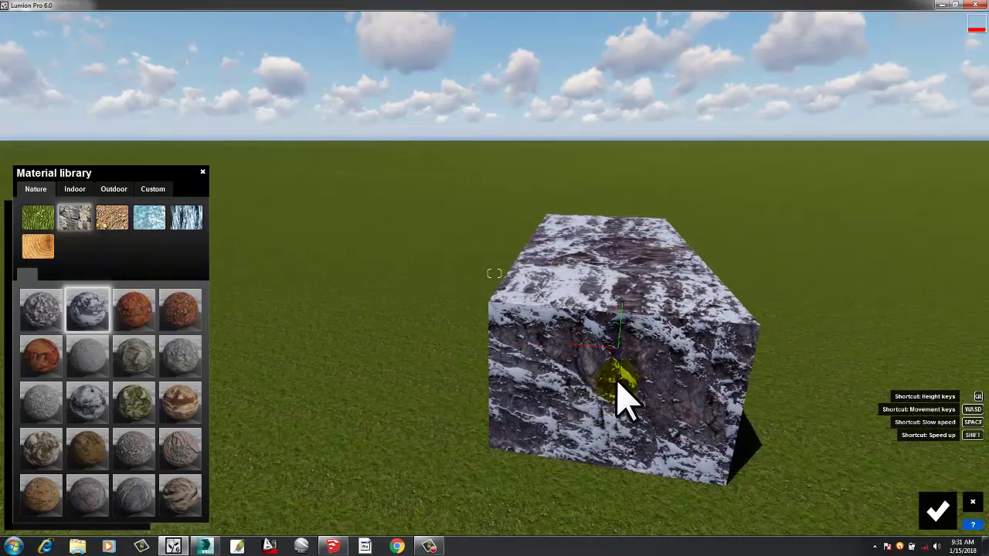
{"action": "left_click", "coordinate": [937, 511]}
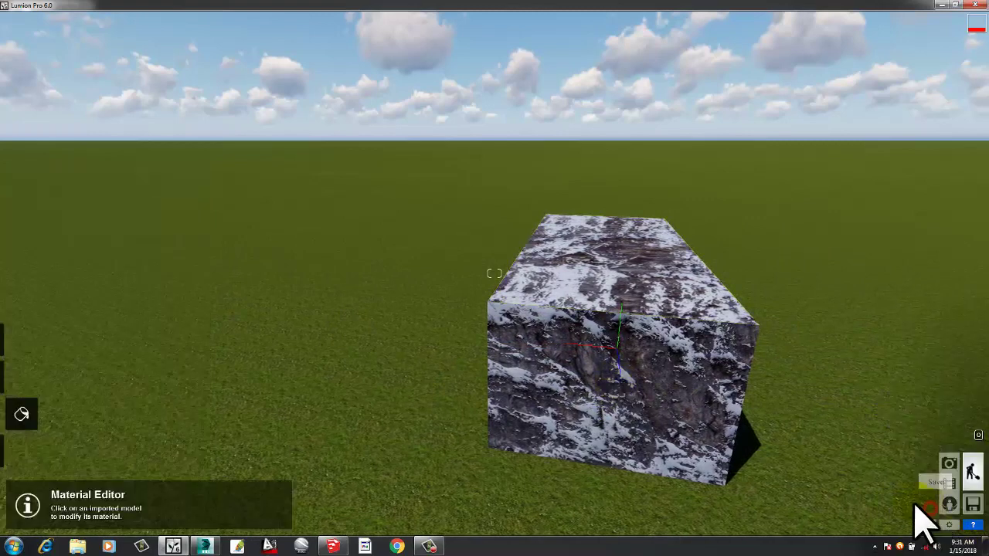
Replace the material of the box's Concrete_Block_8x8_Gray end face with the reddish Nature material Landscape 02 C
{"action": "left_click", "coordinate": [648, 370]}
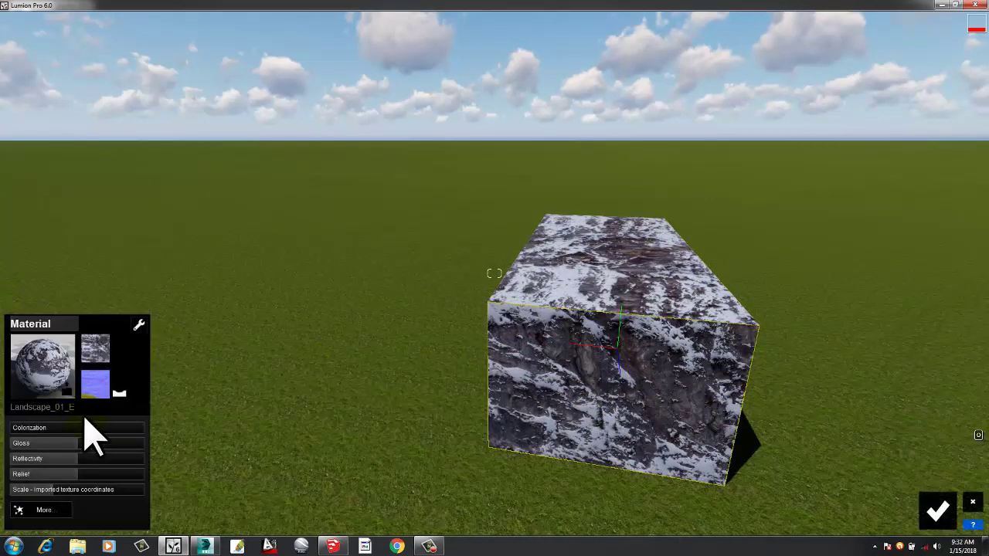
{"action": "left_click", "coordinate": [70, 402]}
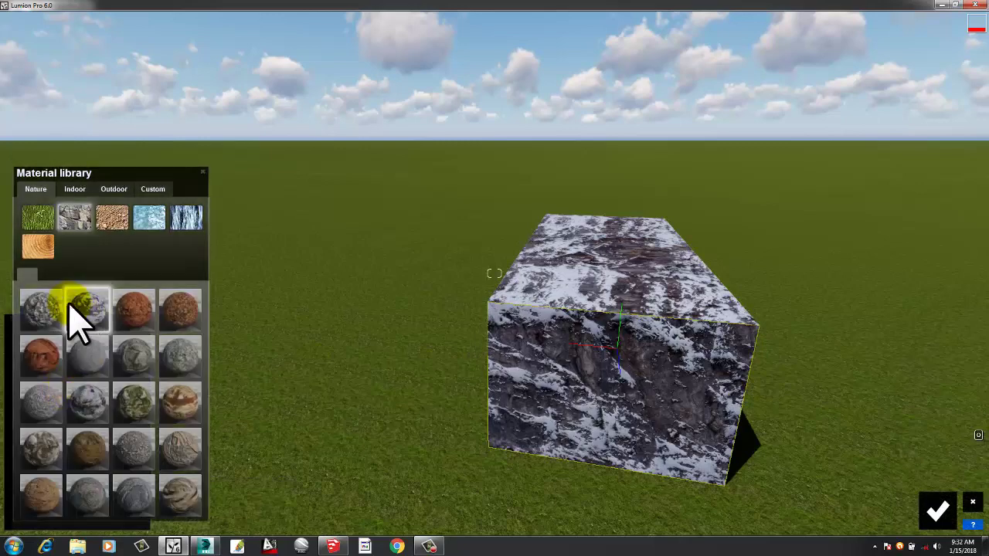
{"action": "left_click", "coordinate": [182, 312]}
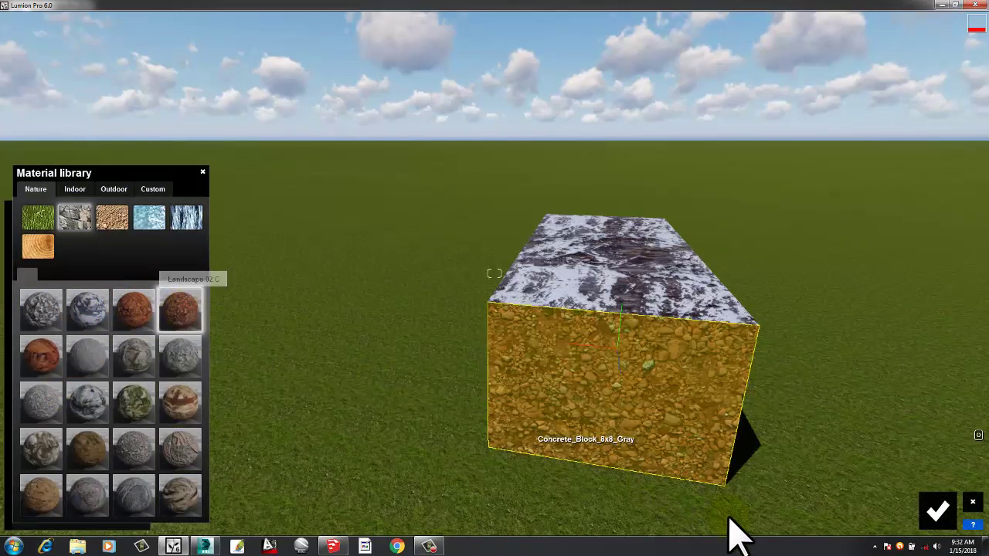
{"action": "key", "text": "d"}
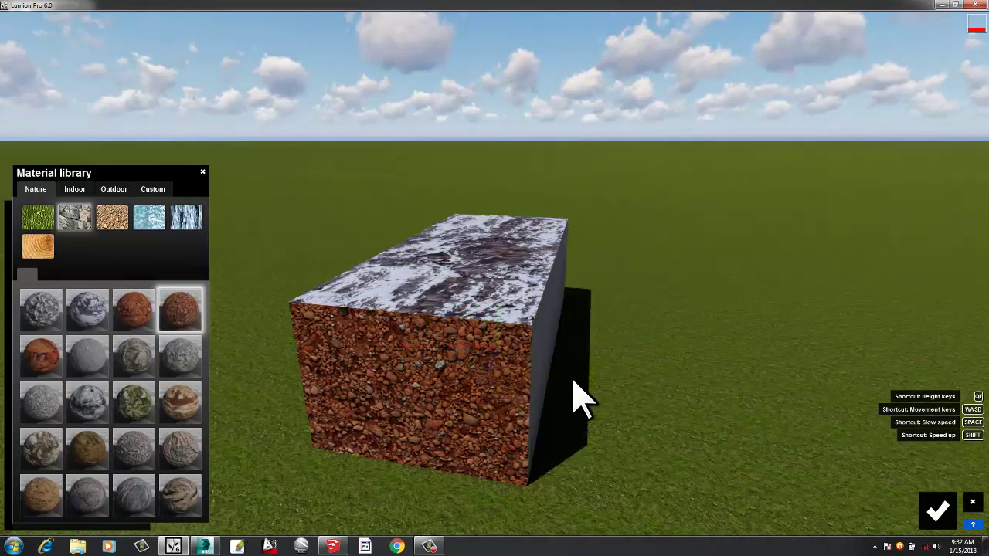
{"action": "right_click_drag", "start_coordinate": [522, 380], "coordinate": [534, 376]}
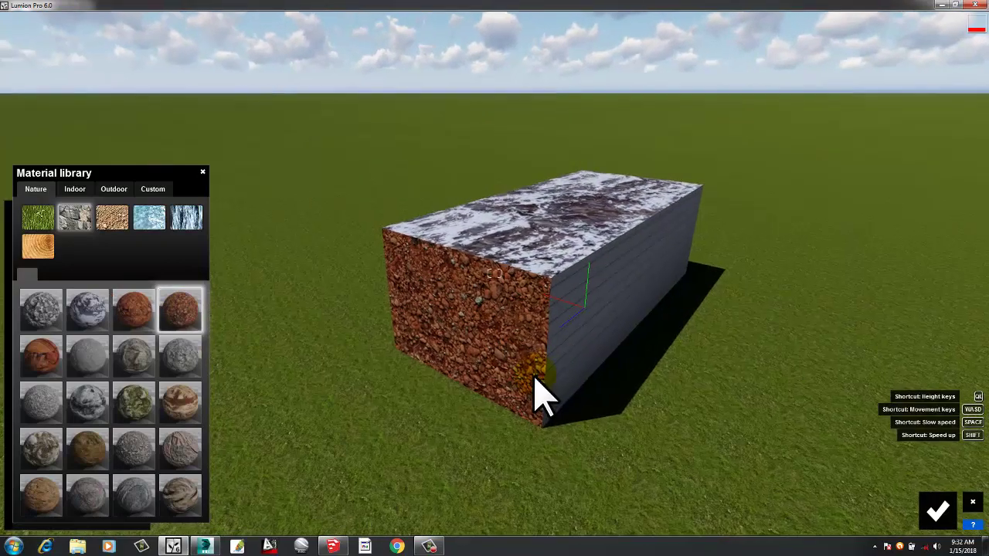